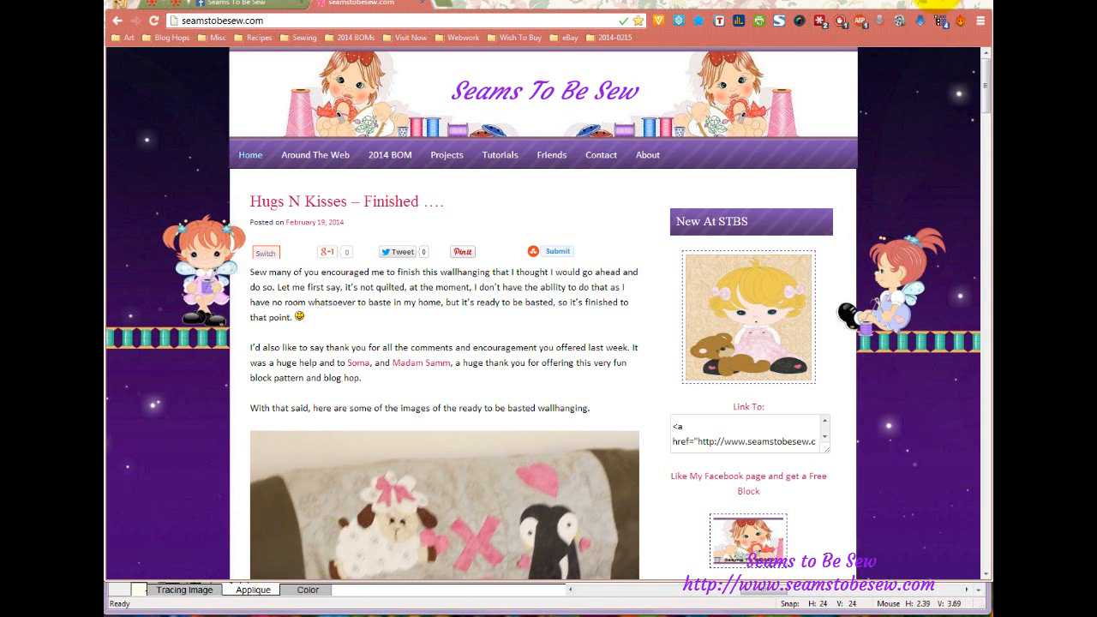
Step: Switch to the appliqué block drawing and nudge the hair outline's top centre node up along the overlapping hat brim
left_click(938, 4)
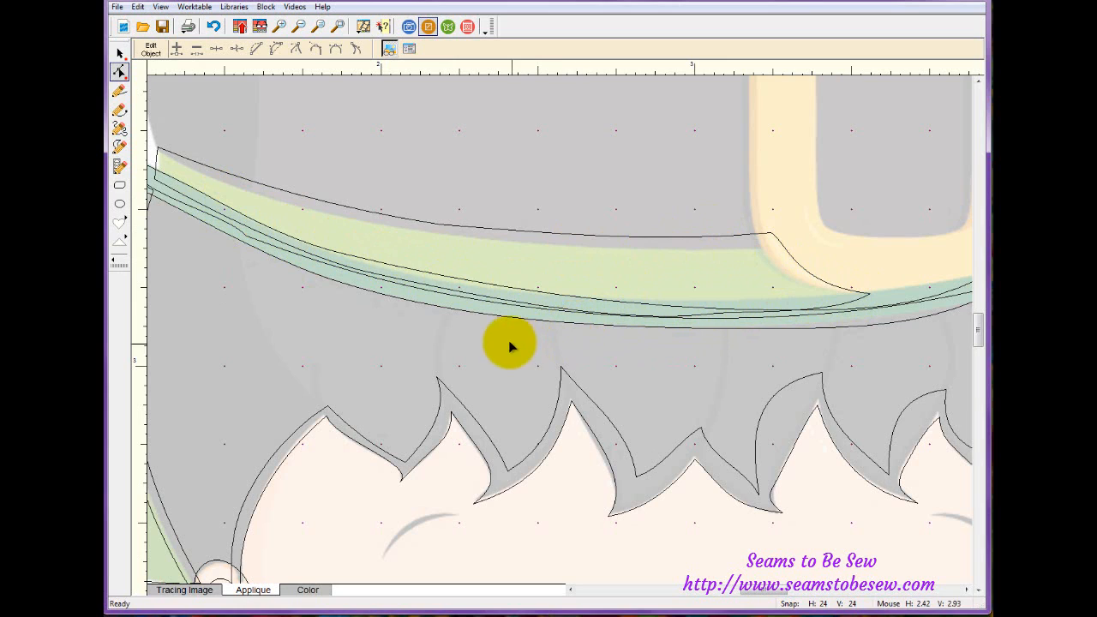
left_click(119, 73)
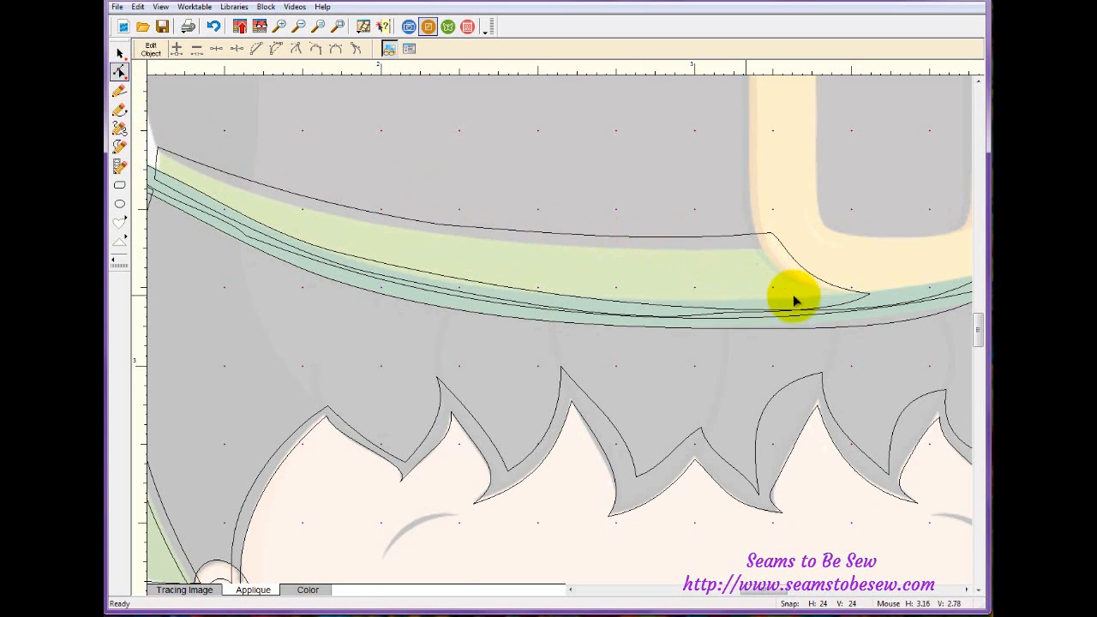
left_click(840, 311)
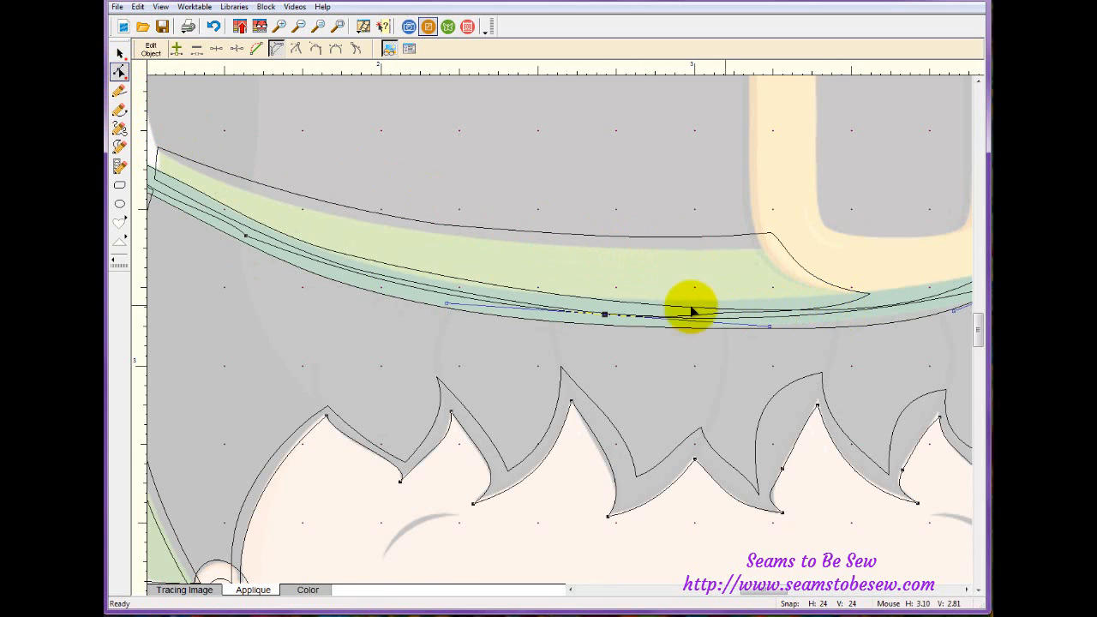
mouse_move(601, 319)
left_mouse_down()
mouse_move(595, 354)
mouse_move(618, 316)
left_mouse_up()
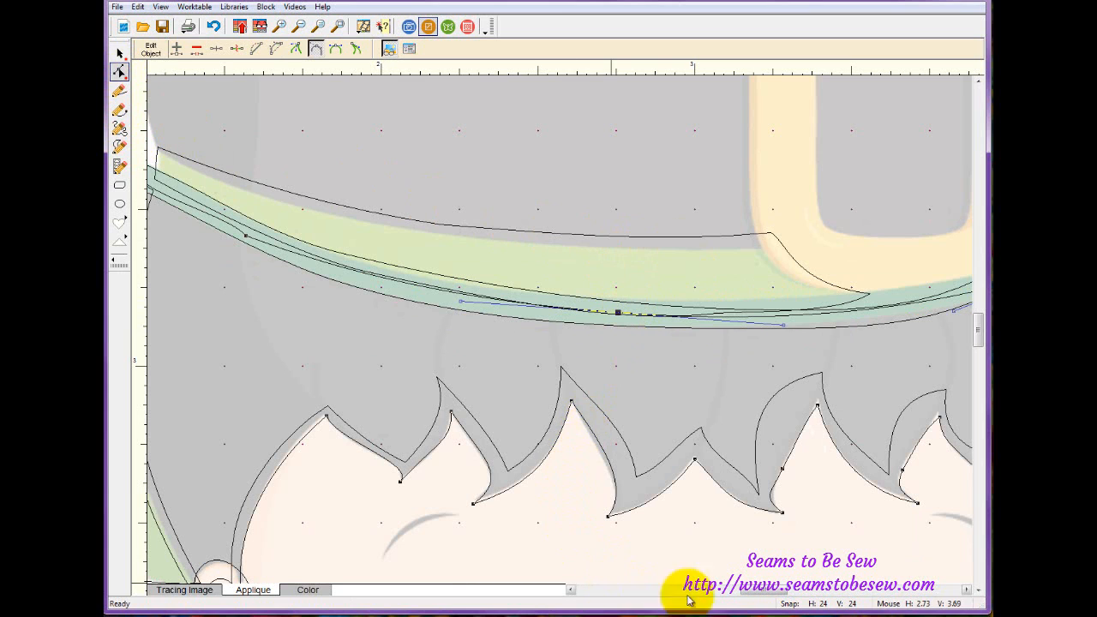
left_click_drag(777, 591, 788, 594)
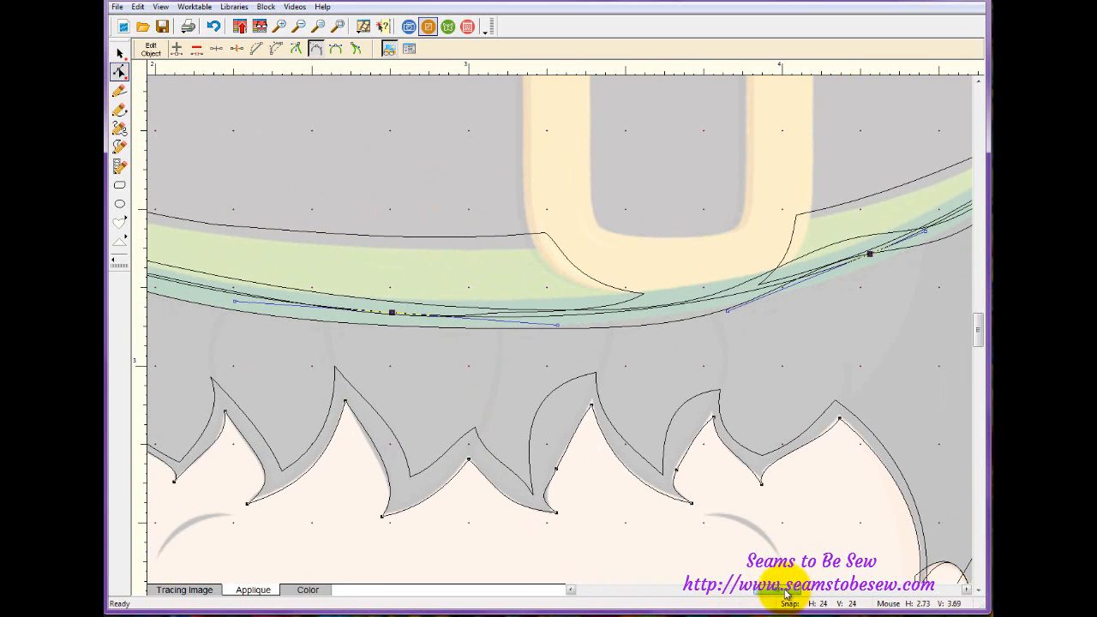
Step: Pull the centre node of the brim's upper edge up over the hat band, away from the overlapping outlines
mouse_move(393, 315)
left_mouse_down()
mouse_move(399, 299)
mouse_move(399, 355)
mouse_move(401, 300)
left_mouse_up()
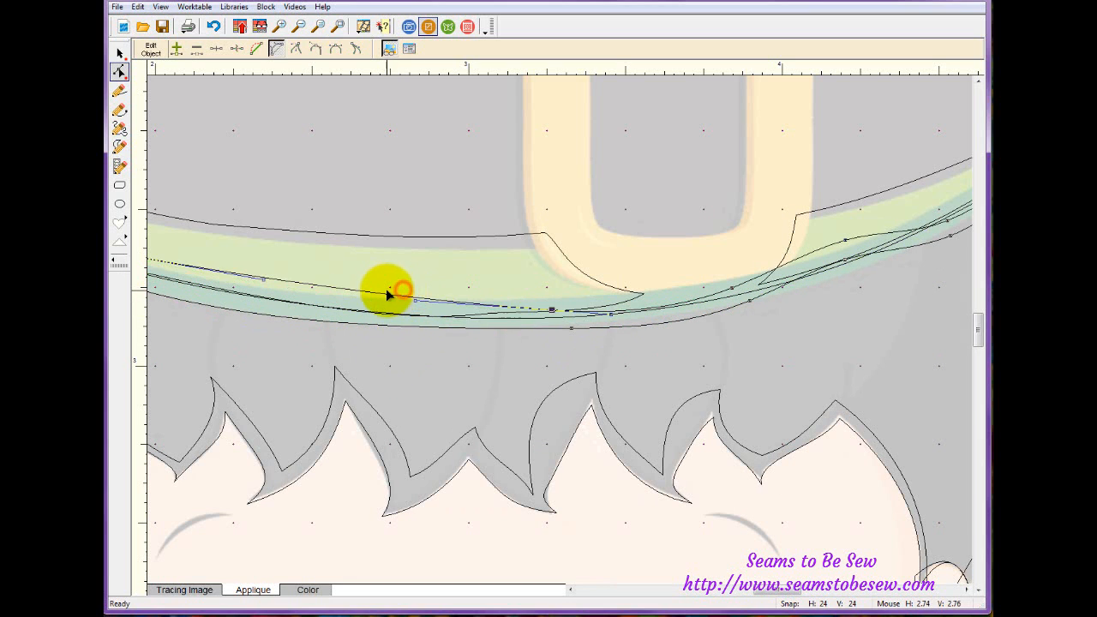
left_click(551, 314)
left_click_drag(551, 313, 545, 207)
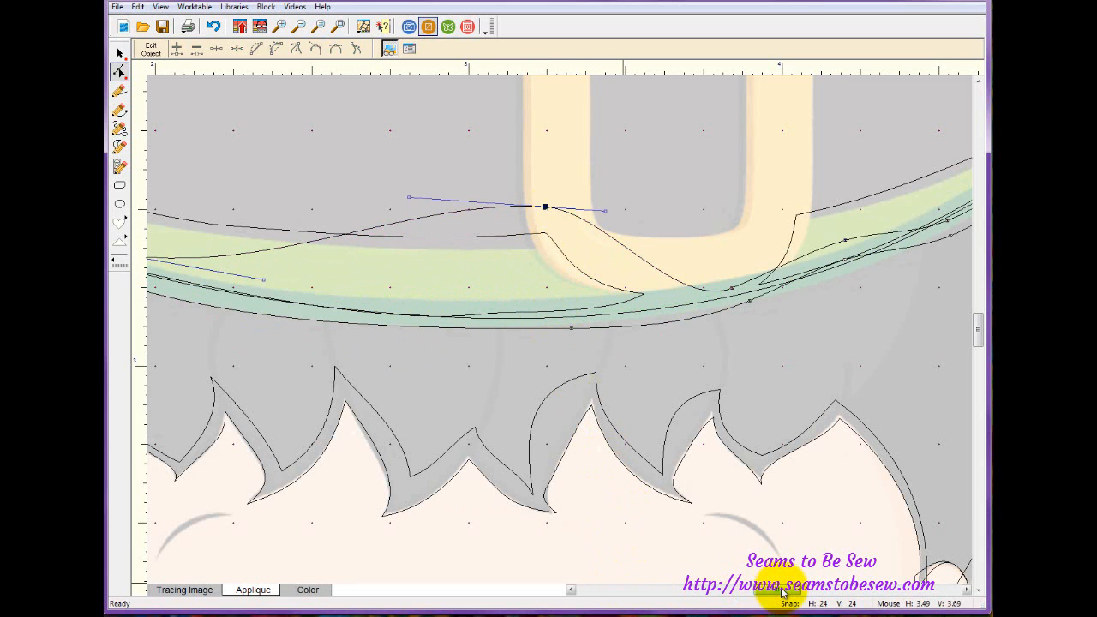
mouse_move(780, 590)
left_mouse_down()
mouse_move(763, 591)
mouse_move(772, 595)
left_mouse_up()
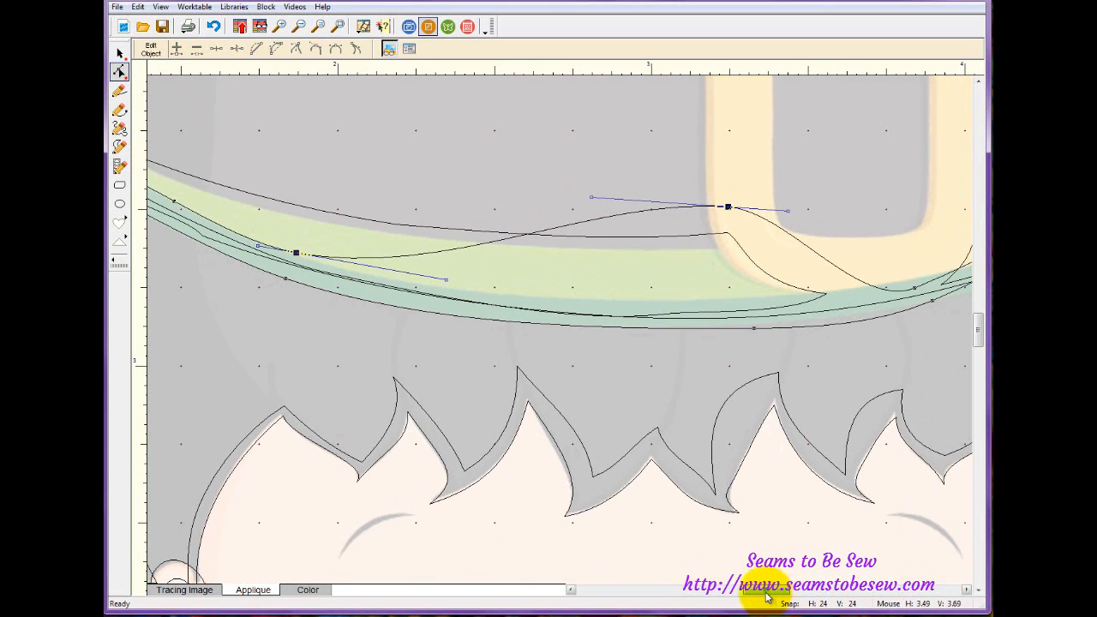
Step: Pull the bottom node of the green strip left of the buckle up above the hat band's lower edge
left_click(674, 312)
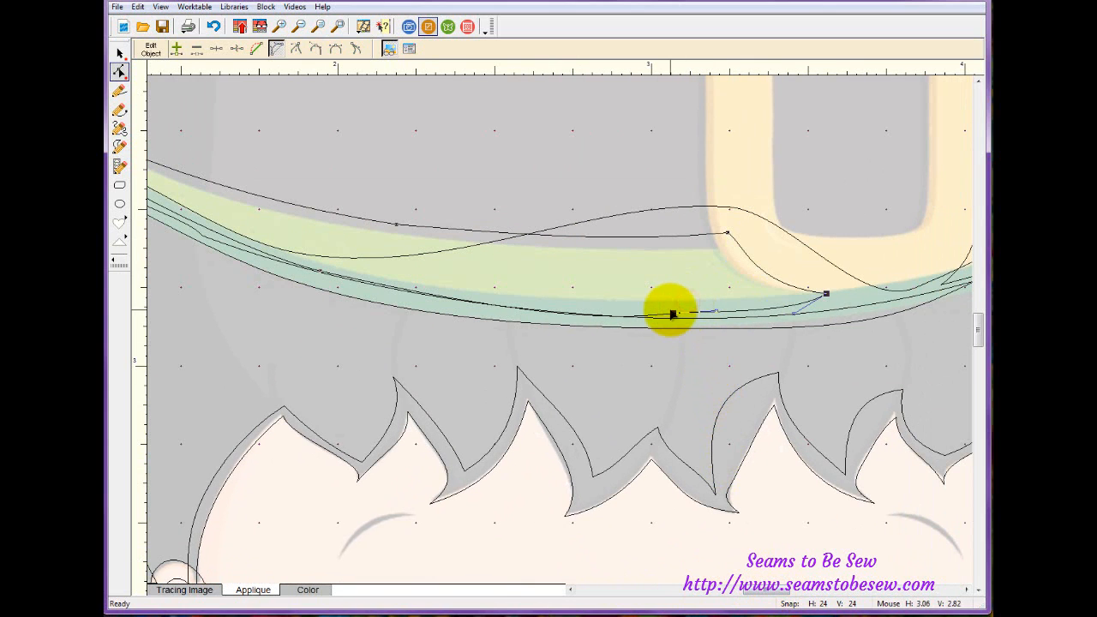
left_click_drag(674, 315, 647, 278)
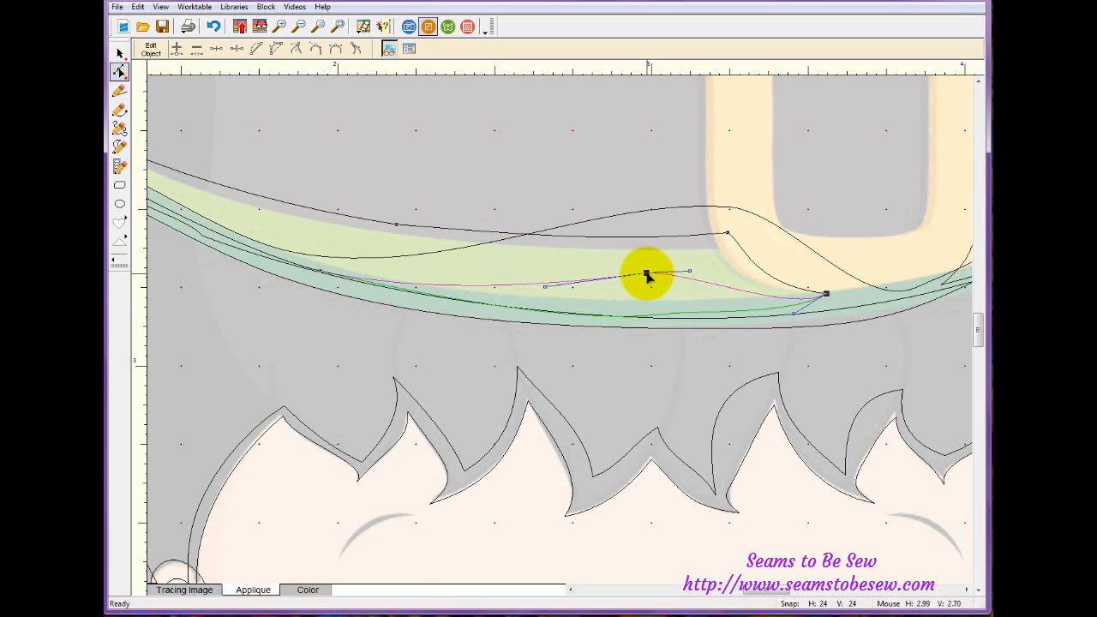
left_click_drag(649, 276, 646, 190)
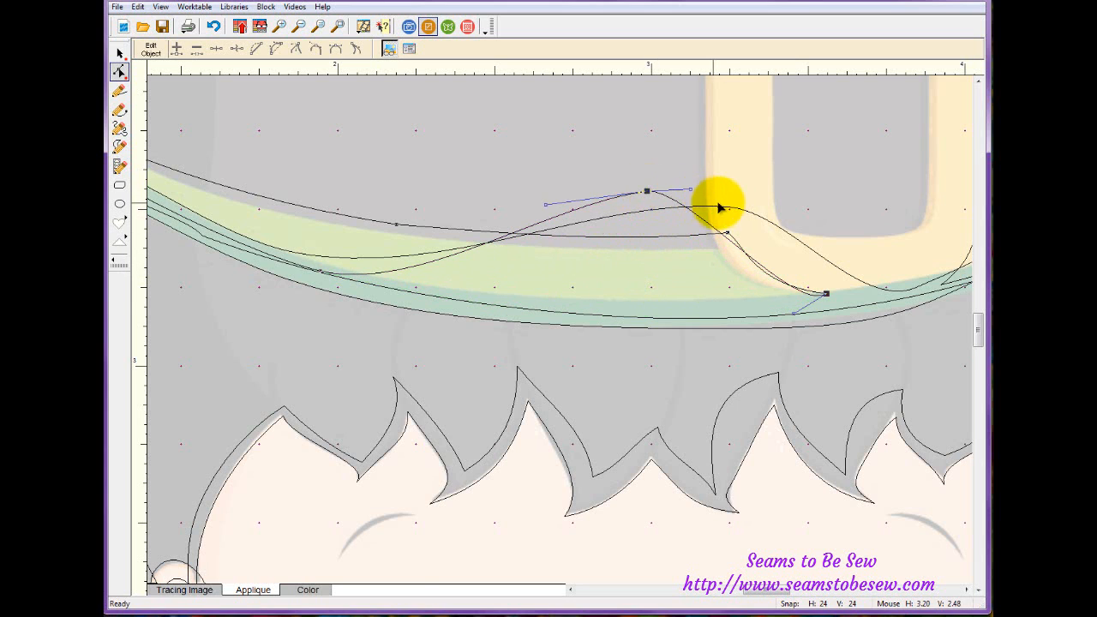
Step: Reshape the brim's upper edge to follow the traced brim, and partly lower the bottom node of the green strip
left_click_drag(726, 206, 568, 309)
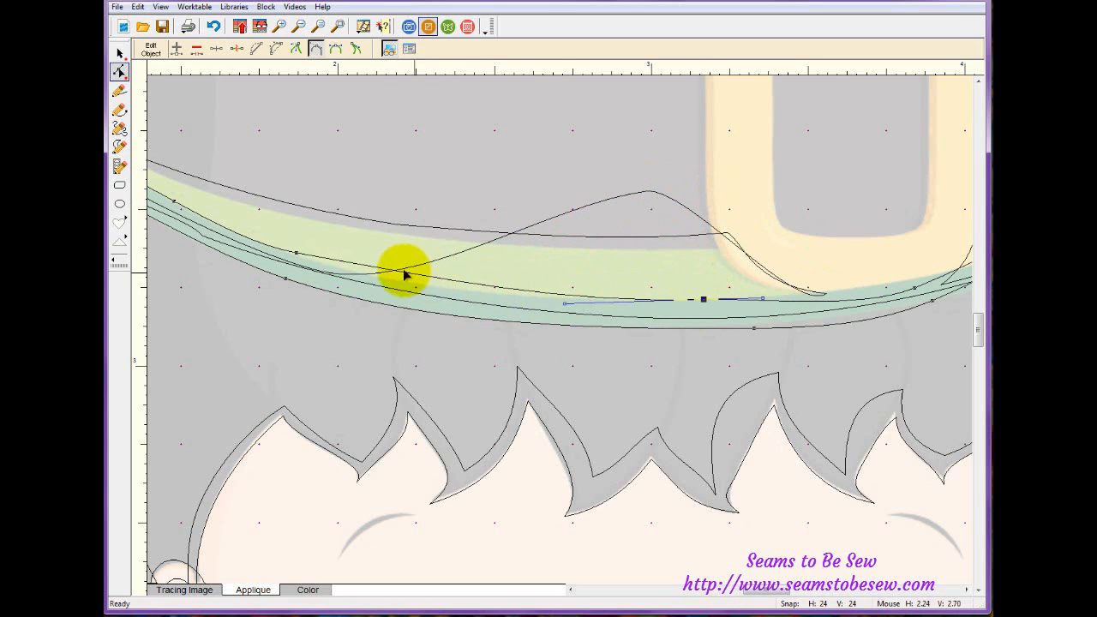
left_click(374, 258)
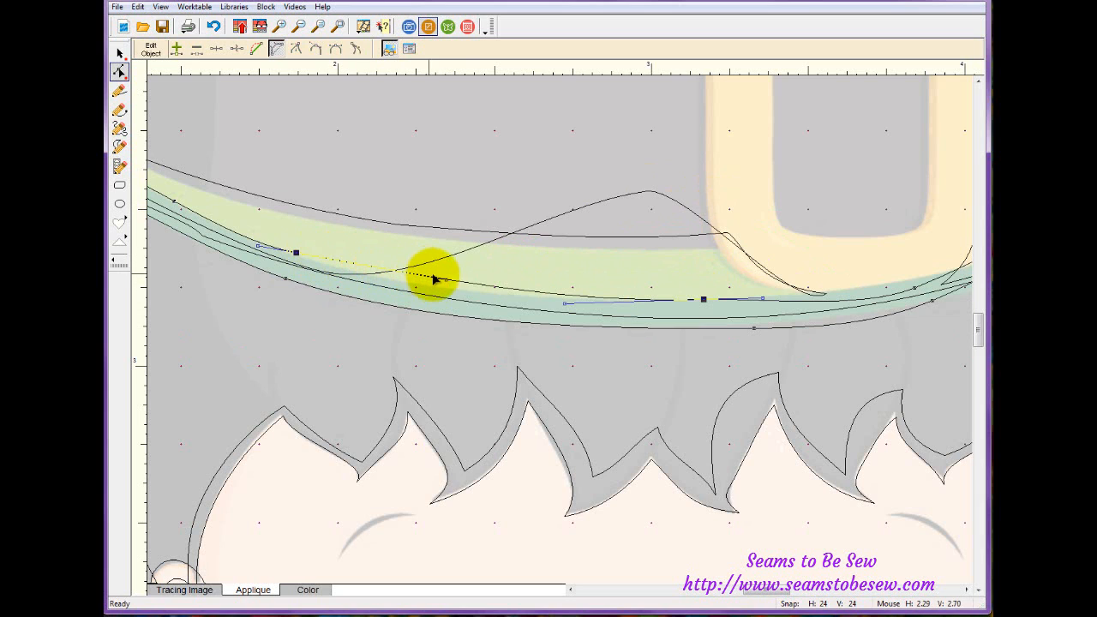
left_click_drag(436, 278, 259, 239)
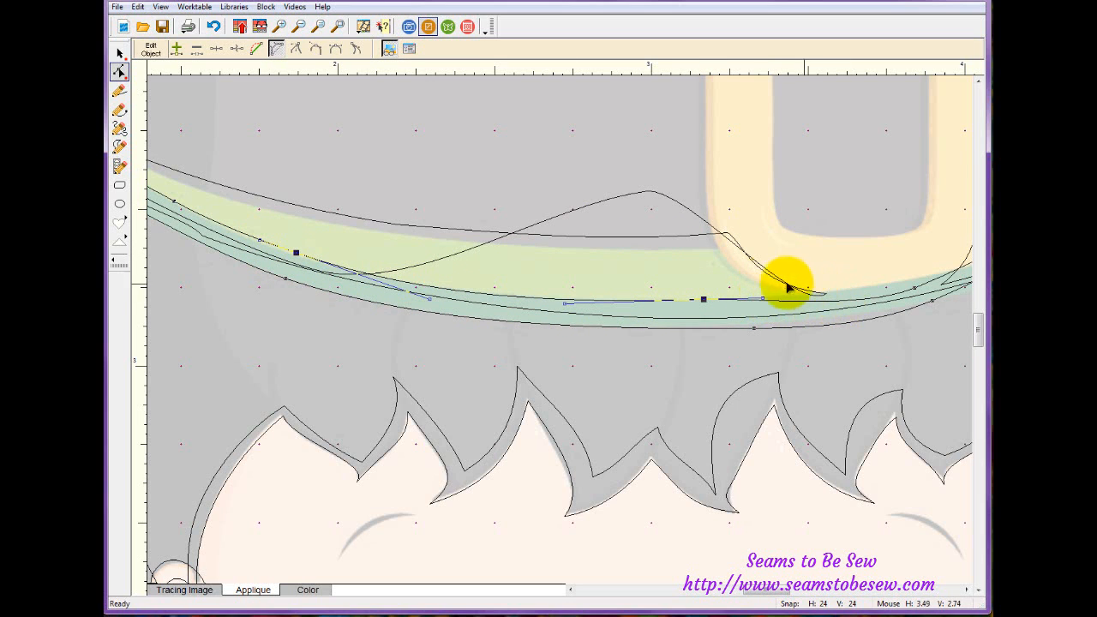
left_click_drag(646, 194, 628, 263)
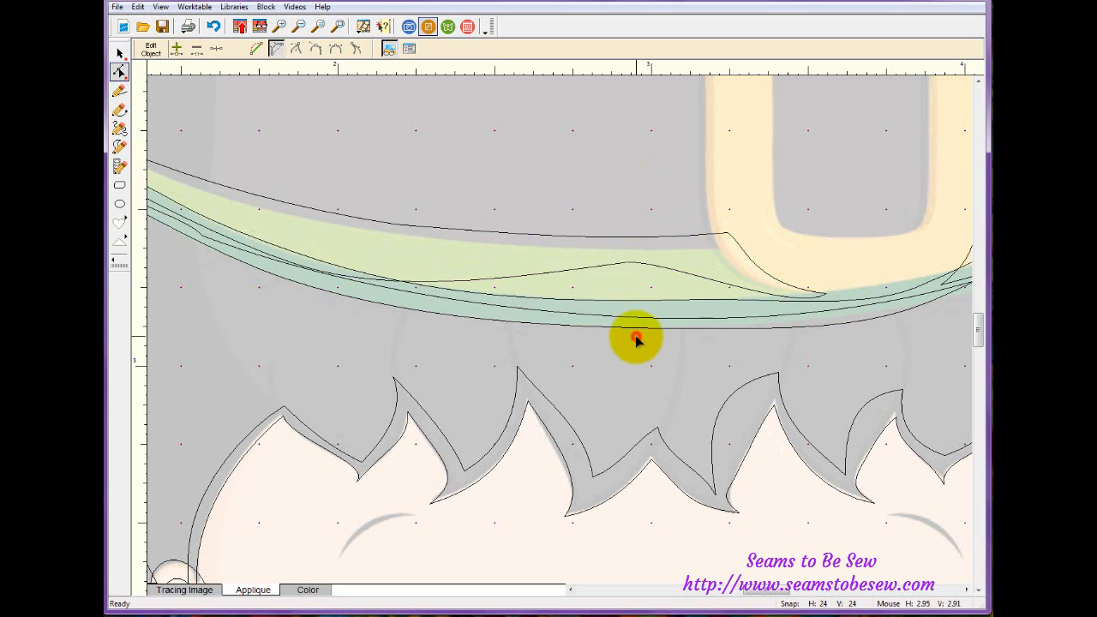
Step: Move the hair outline's top centre node down below the brim, separating it from the brim's edges
left_click(639, 341)
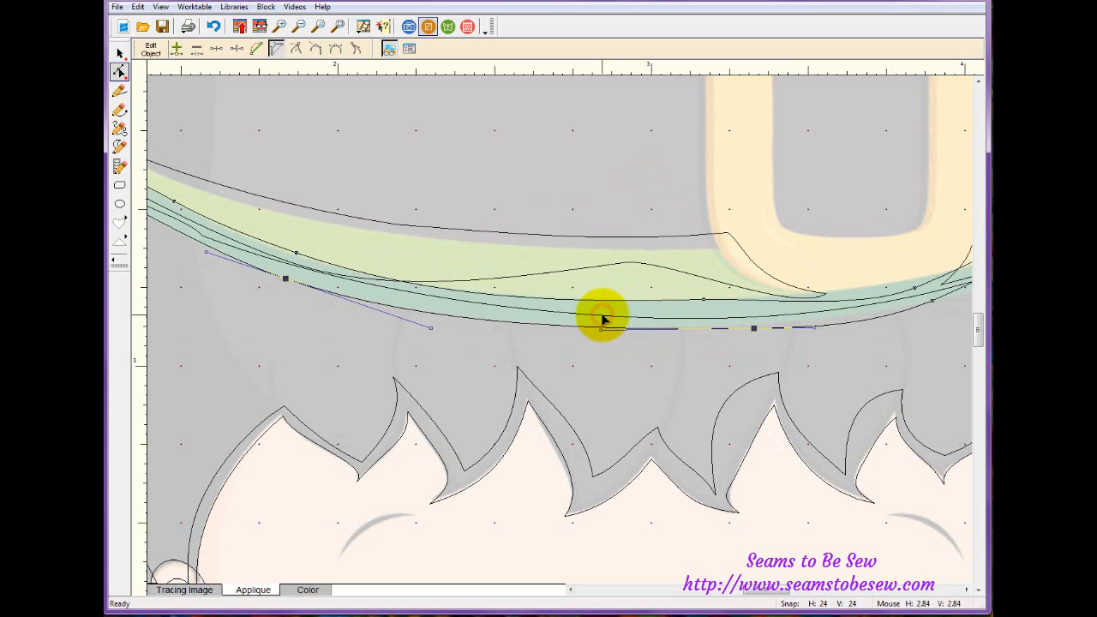
left_click(279, 27)
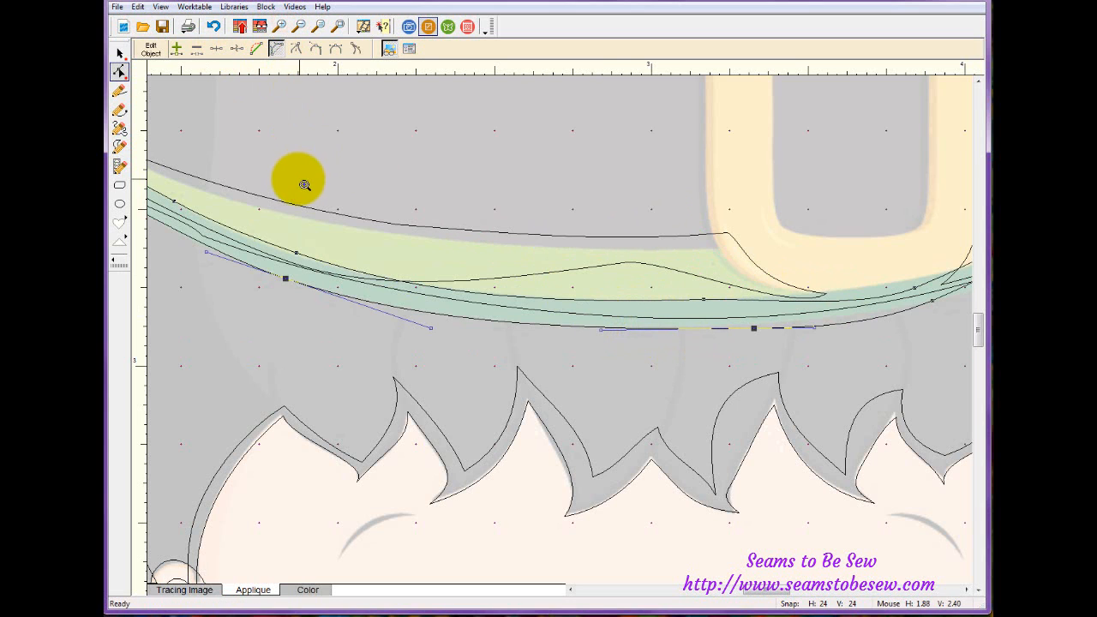
left_click_drag(300, 179, 737, 374)
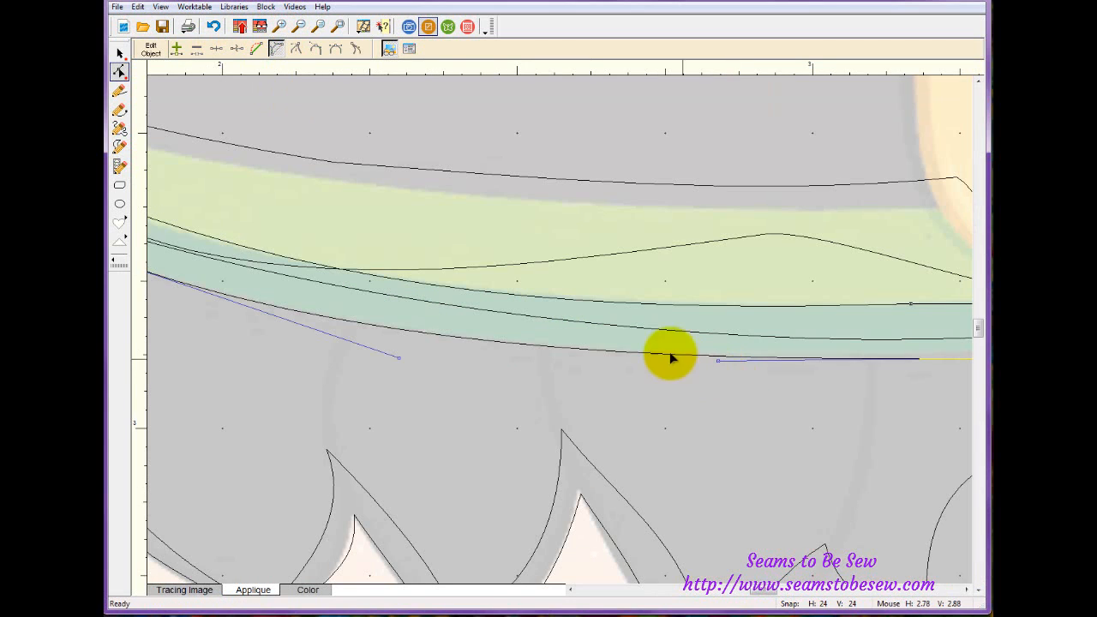
left_click(611, 327)
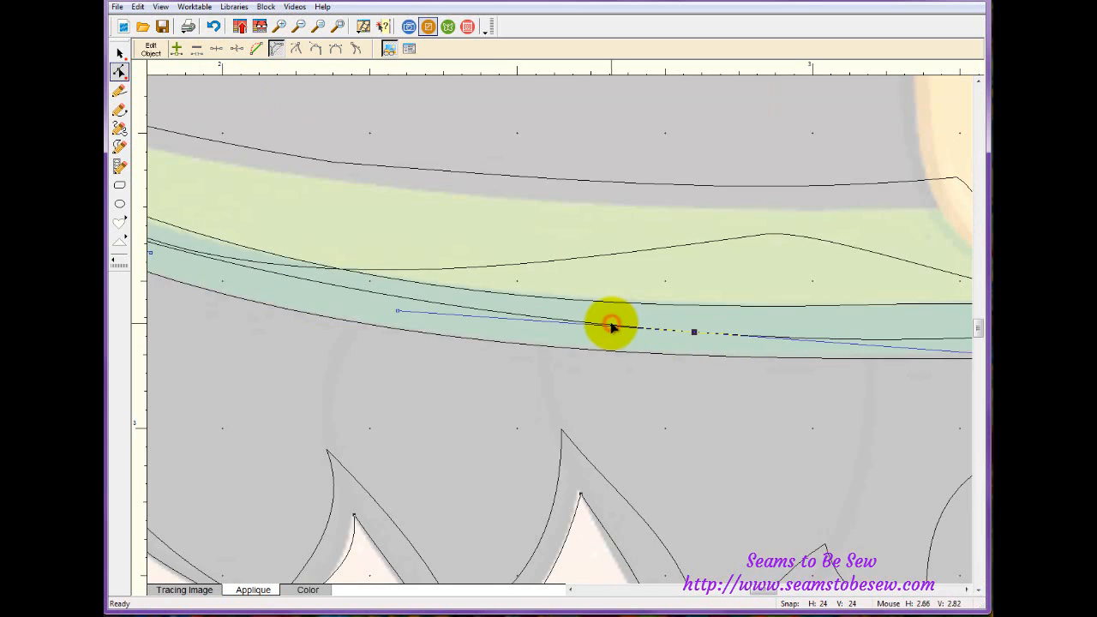
left_click(339, 26)
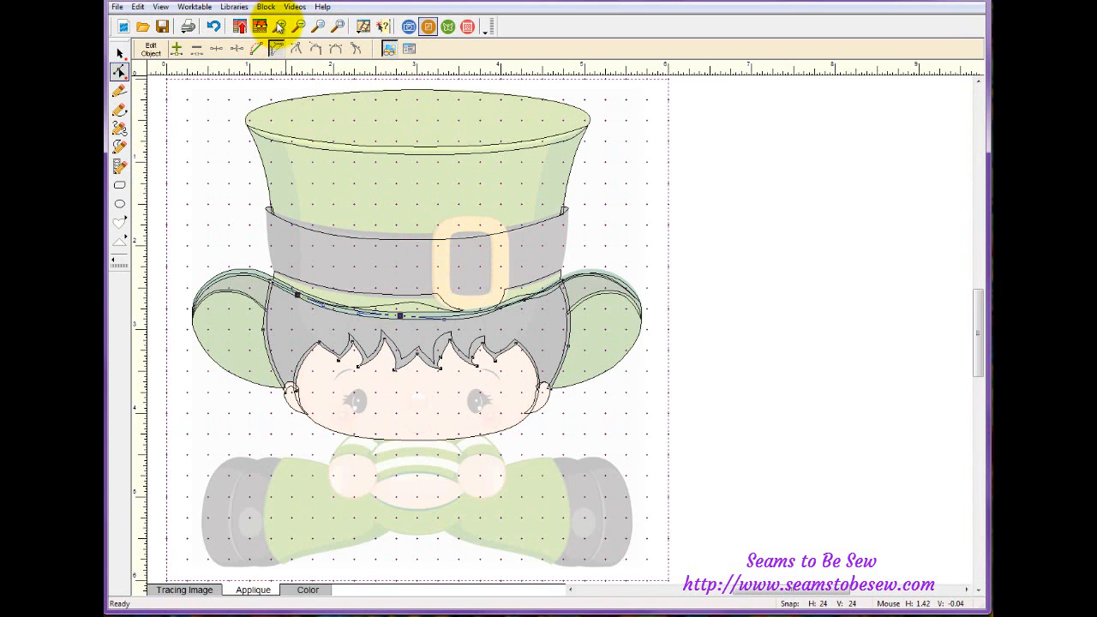
left_click_drag(245, 236, 588, 369)
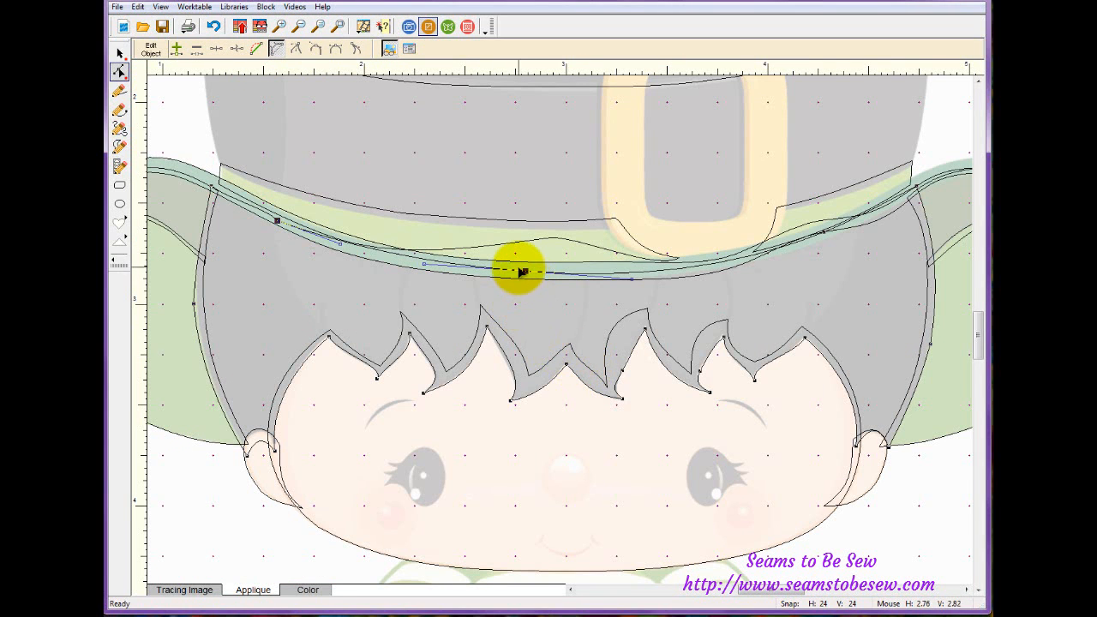
left_click_drag(526, 273, 531, 312)
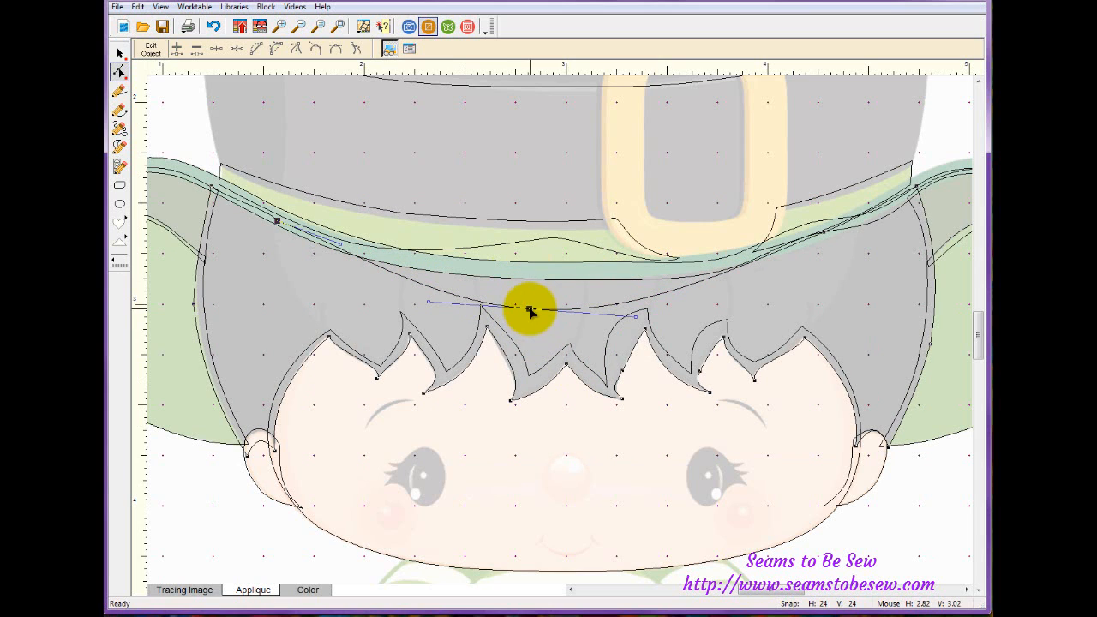
Step: Lower the green strip's bottom node into the dark brim band and adjust its curve handle to parallel the brim
left_click(280, 27)
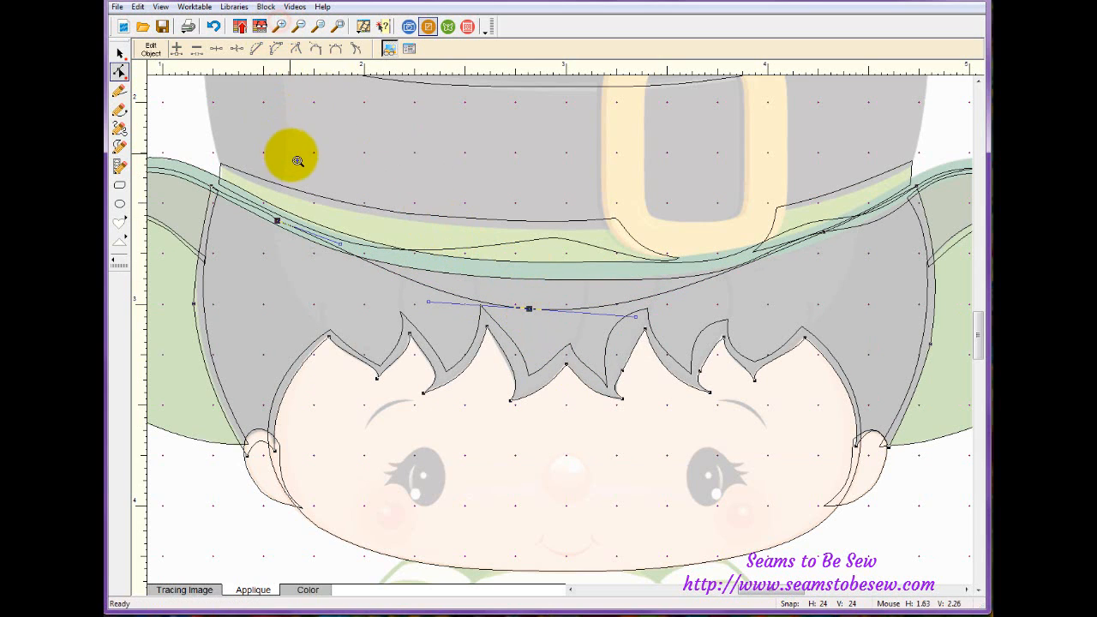
left_click_drag(291, 155, 712, 322)
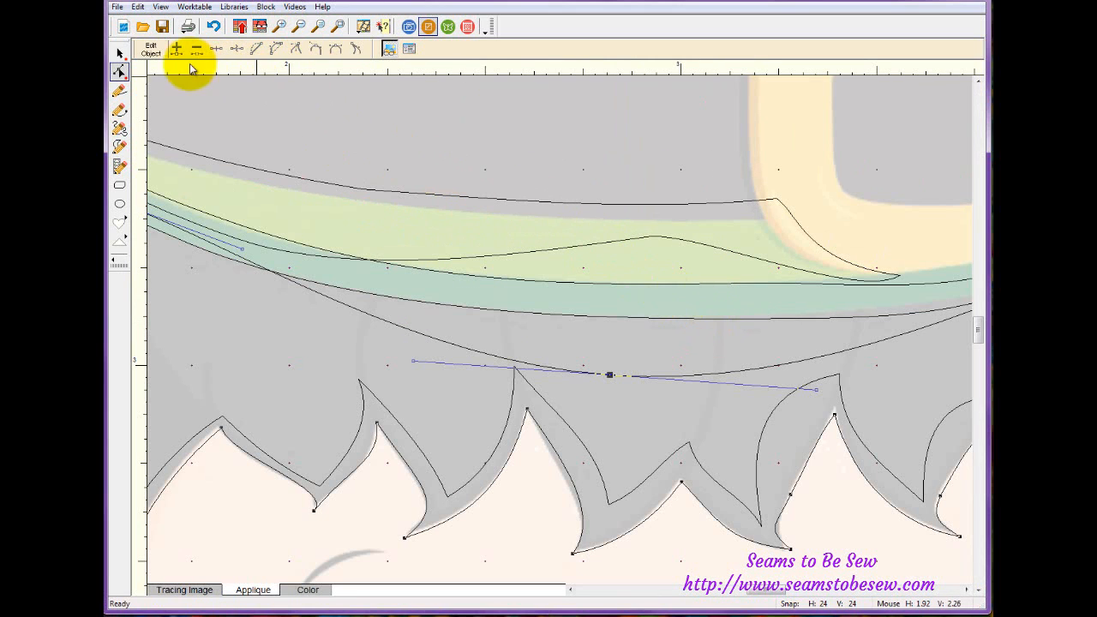
left_click(642, 242)
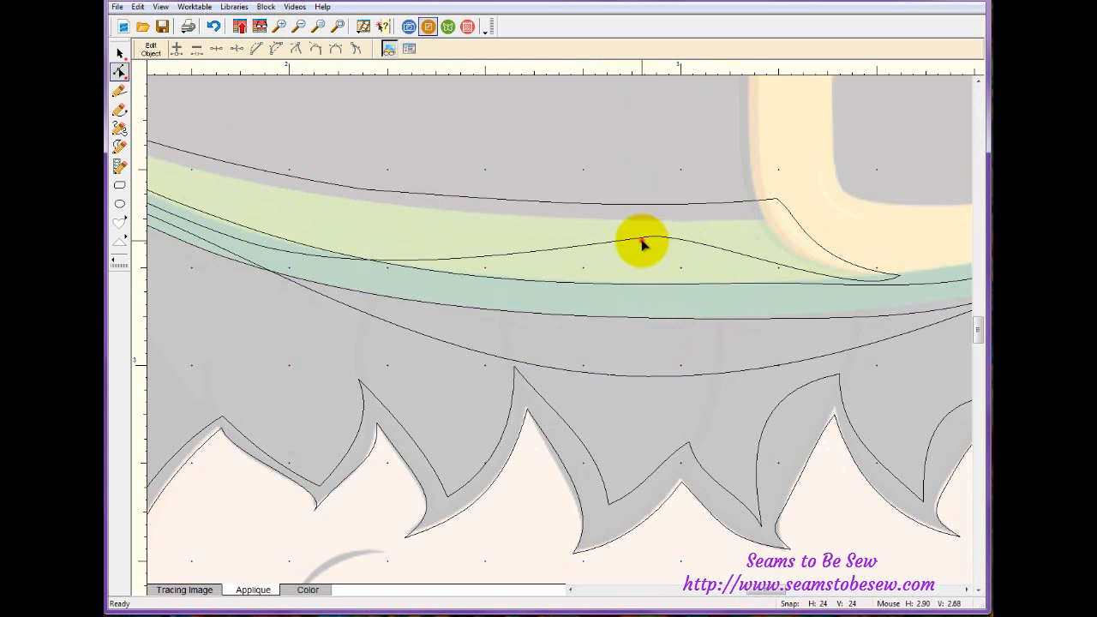
left_click_drag(651, 238, 651, 297)
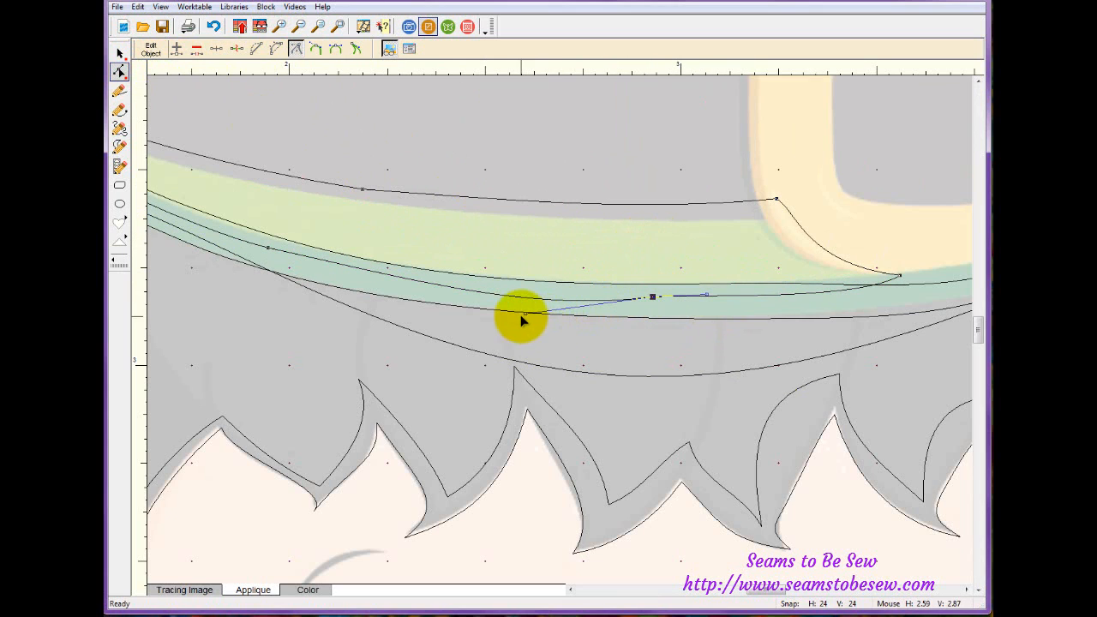
left_click_drag(523, 319, 551, 303)
Step: Add a node midway along the centre segment of the brim's upper edge and align it with the traced edge
left_click(221, 214)
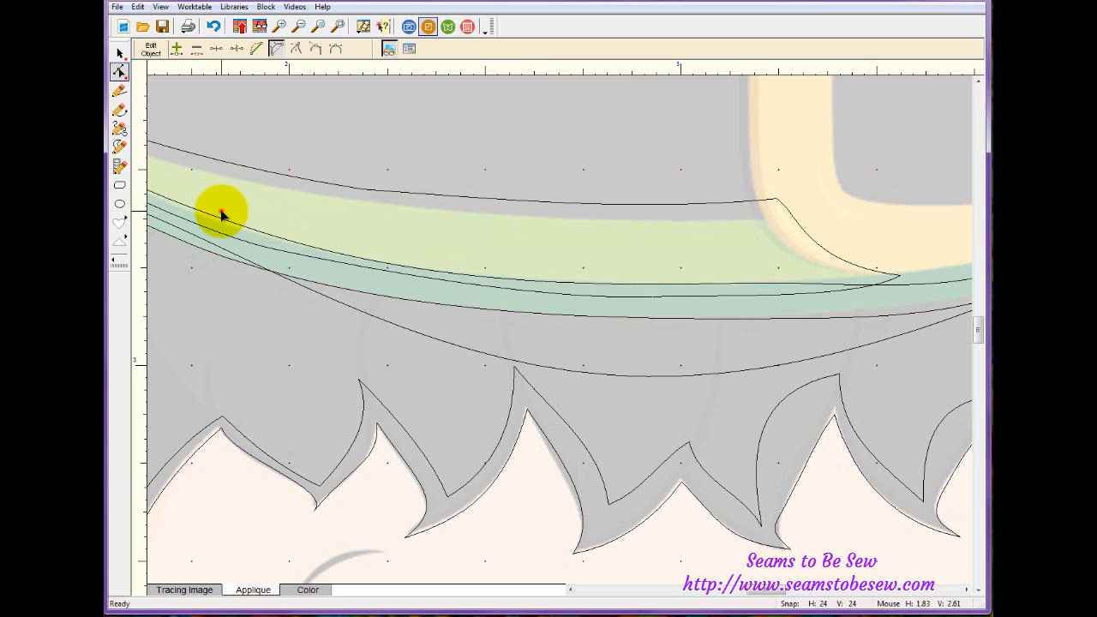
left_click(234, 225)
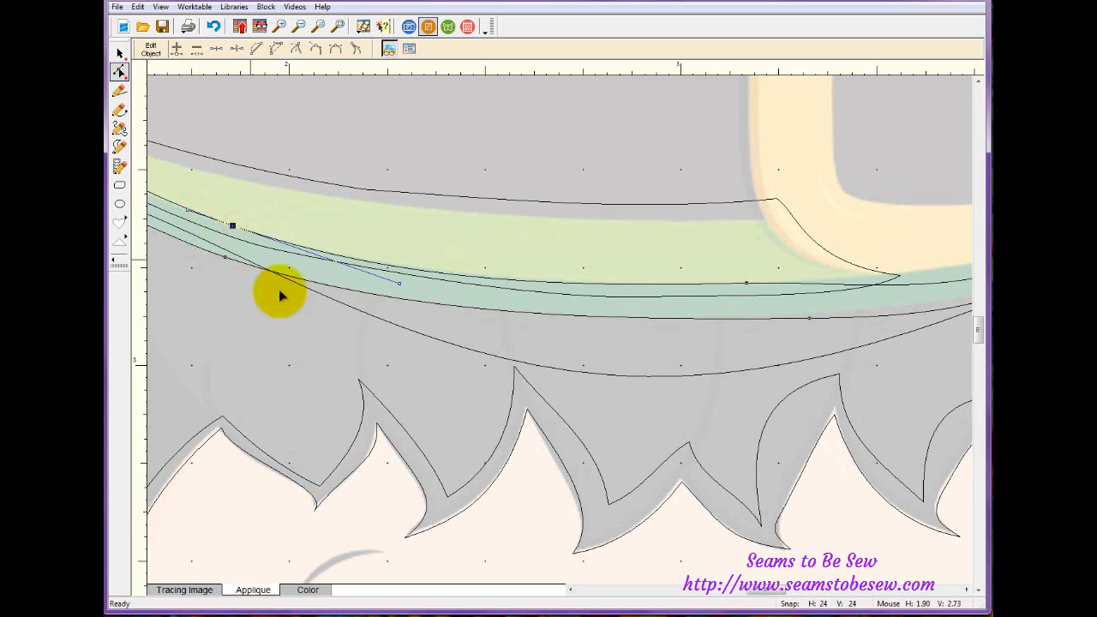
left_click_drag(774, 590, 763, 590)
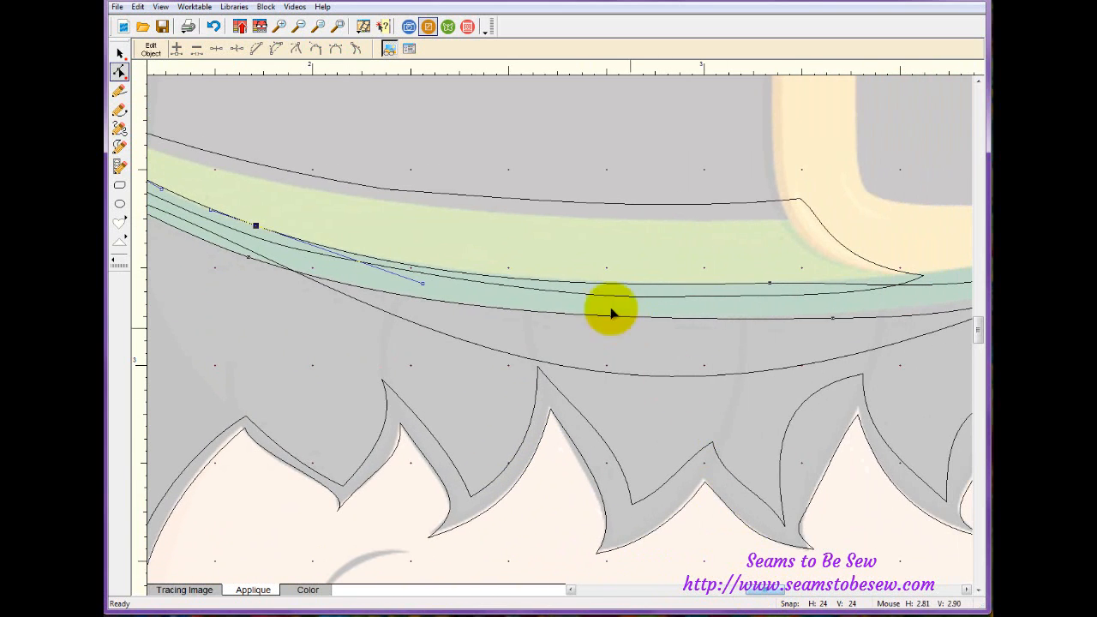
left_click(520, 275)
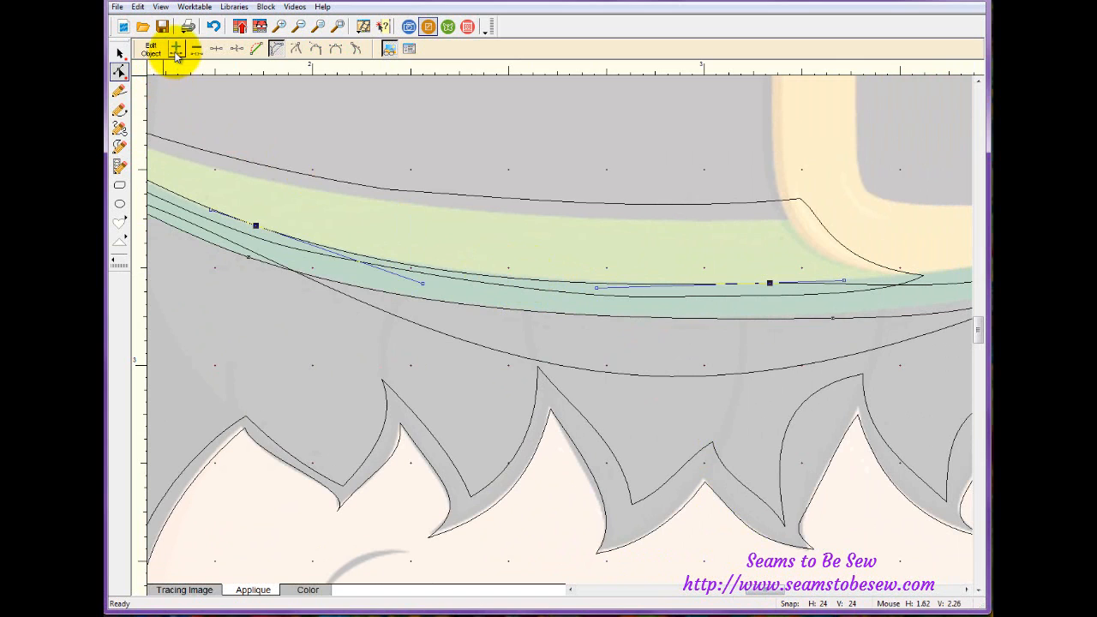
left_click(509, 279)
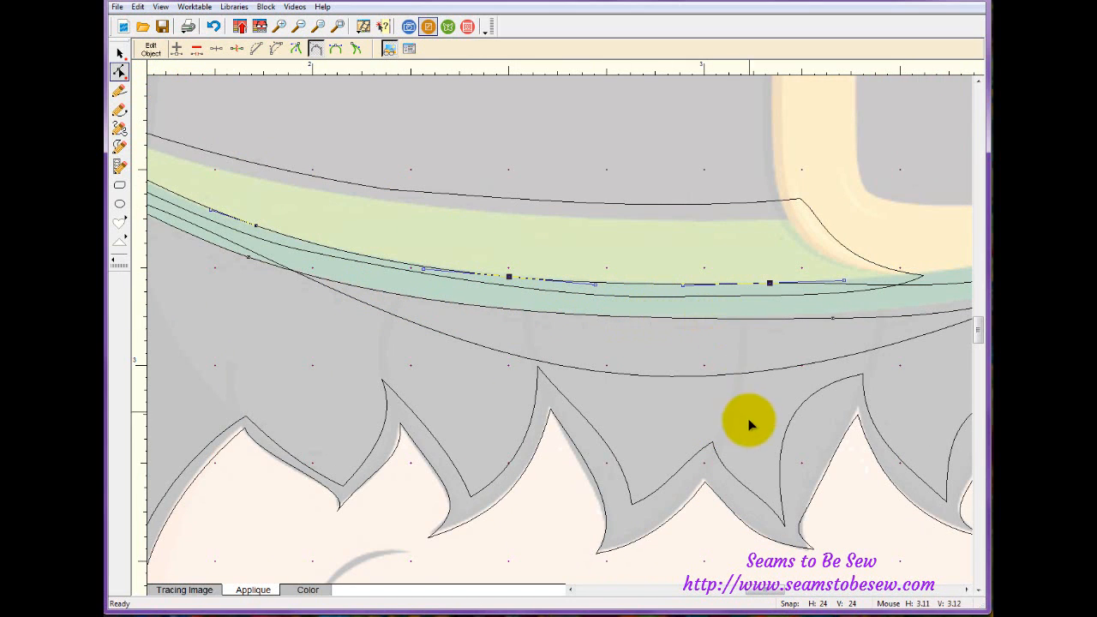
Step: Raise the node on the brim's lower edge beneath the buckle slightly and adjust its curve to match the tracing image
left_click_drag(765, 590, 786, 590)
left_click(477, 320)
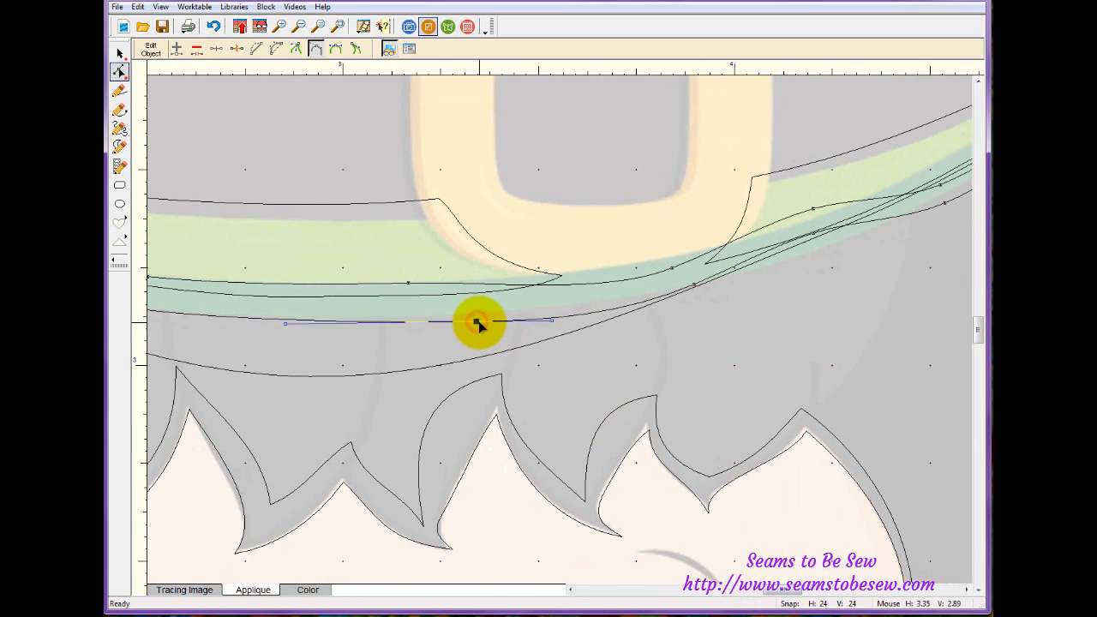
left_click_drag(477, 321, 473, 314)
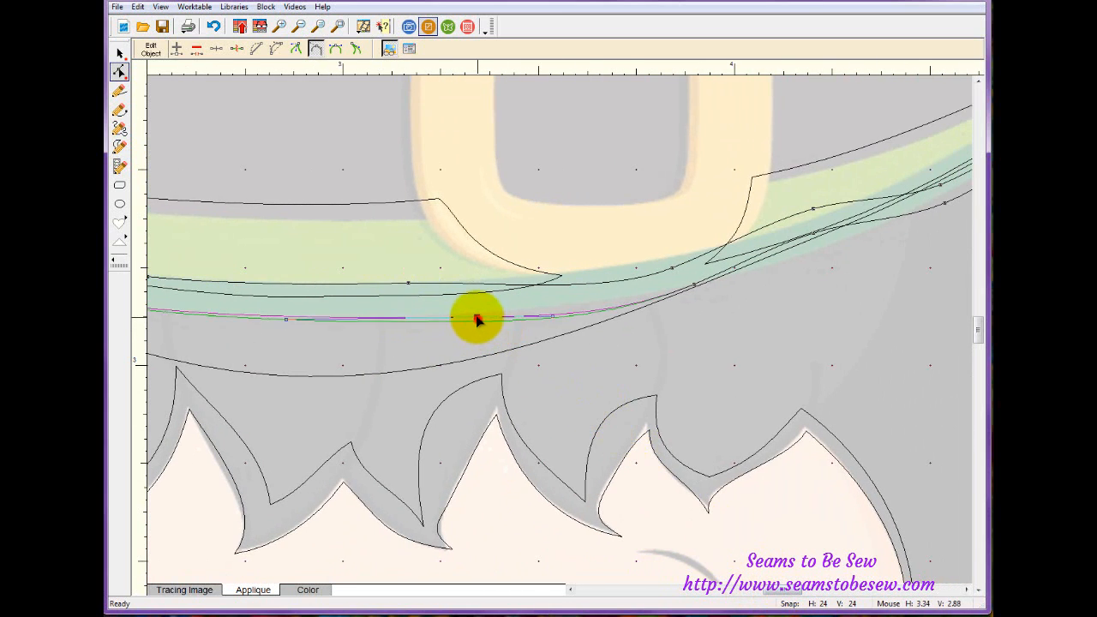
left_click(282, 319)
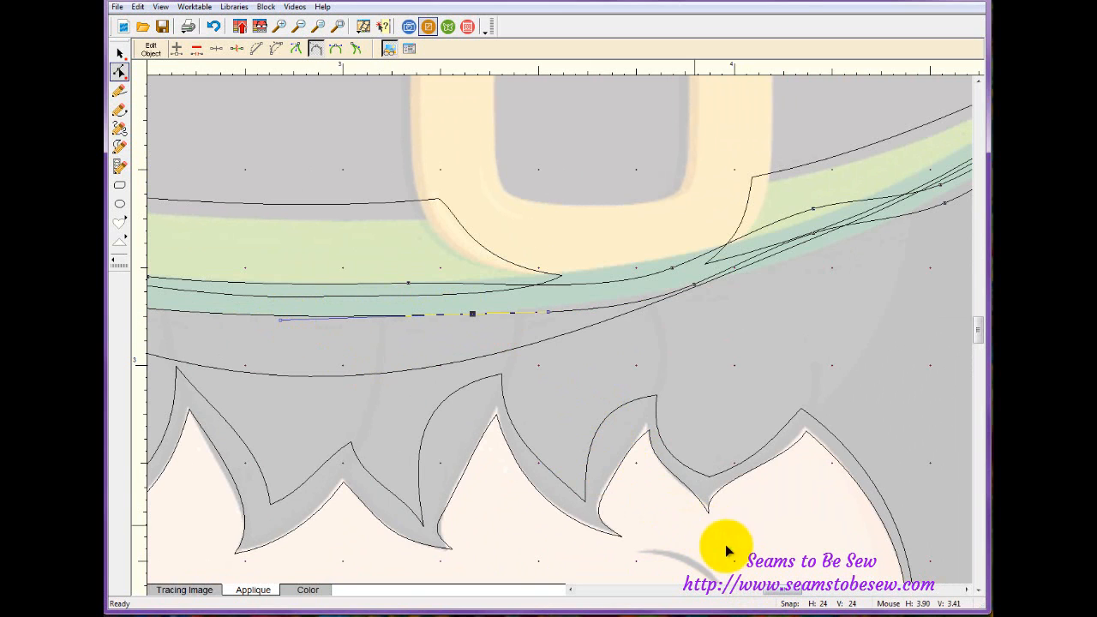
left_click_drag(797, 591, 742, 579)
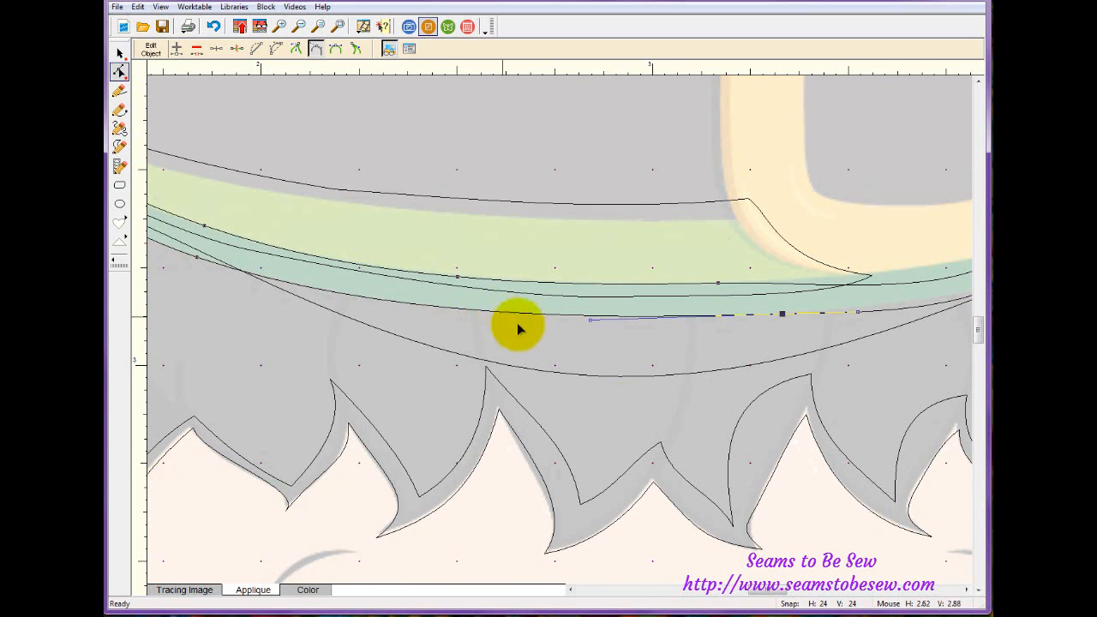
Step: Move the hair outline's upper node right of the buckle down below the brim, separating it from the brim's lower edge
left_click_drag(769, 591, 790, 590)
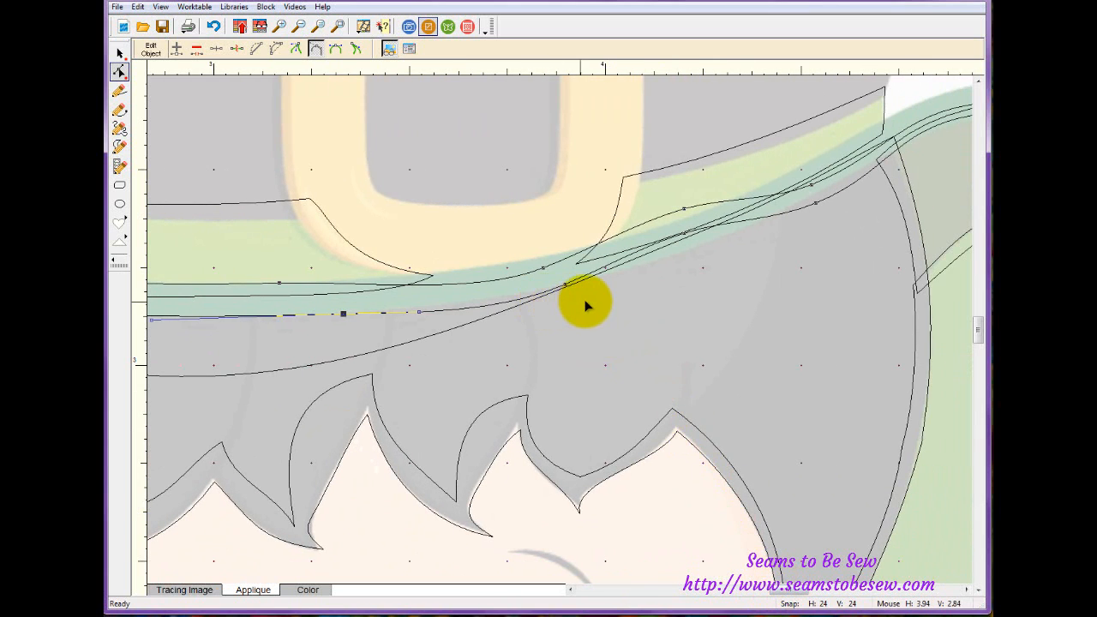
left_click(512, 311)
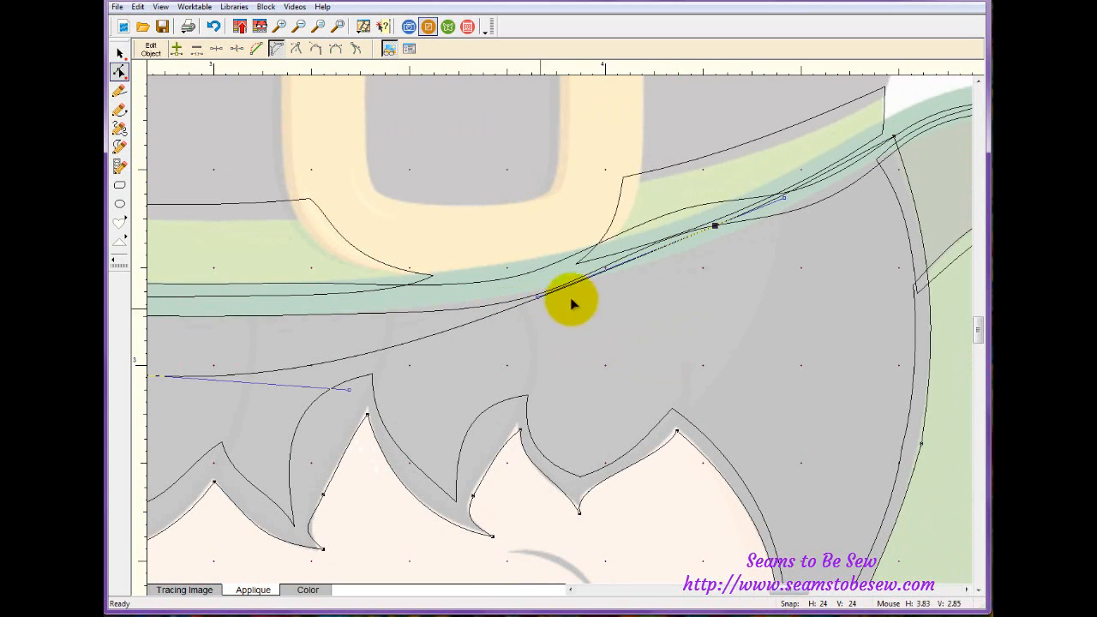
left_click_drag(716, 226, 764, 270)
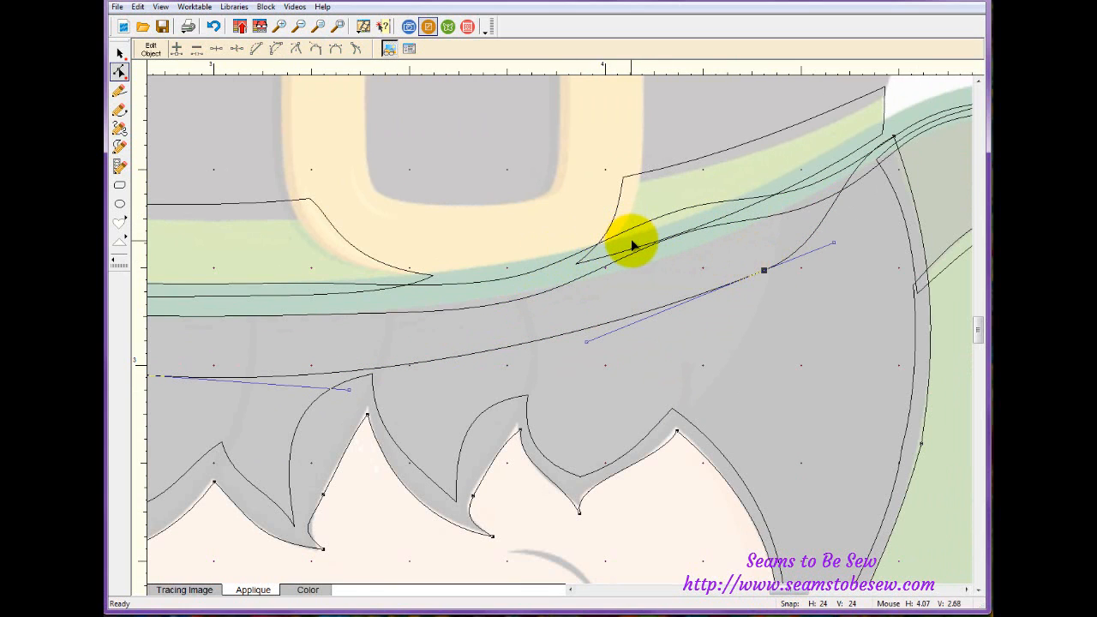
Step: Move the brim's upper-edge node and the green strip's lower corner beside the buckle upward, separating their overlapping outlines
left_click(650, 226)
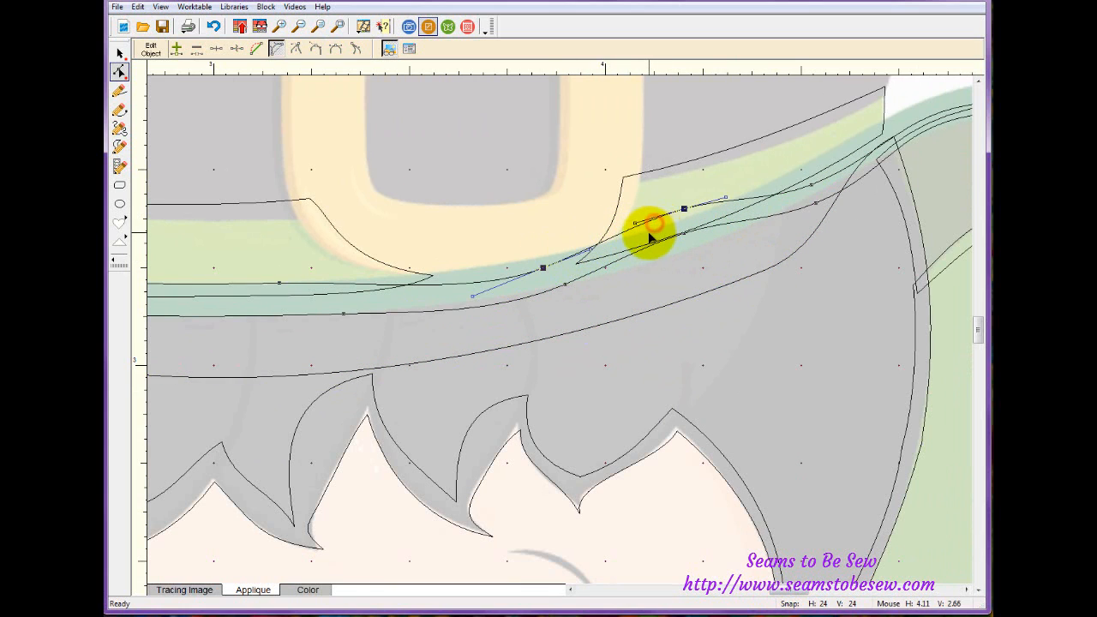
left_click_drag(686, 214, 644, 131)
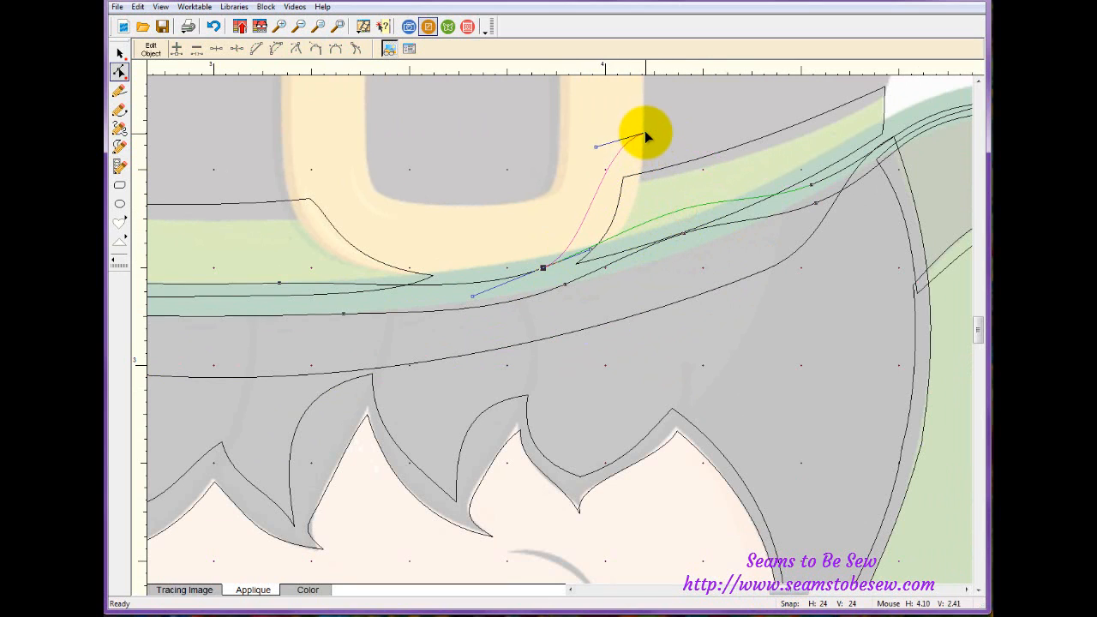
left_click(647, 239)
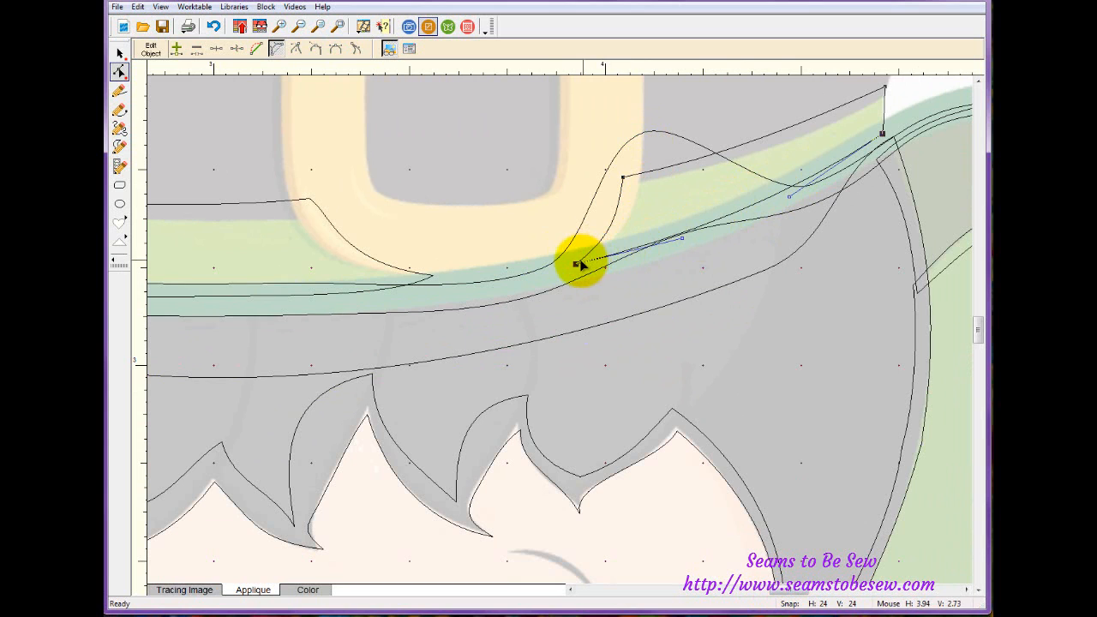
left_click_drag(576, 264, 552, 121)
Step: Align the brim's upper-edge nodes beneath and right of the buckle with the traced edge, adjusting the curve handle under the buckle
left_click(635, 146)
left_click_drag(645, 135, 673, 224)
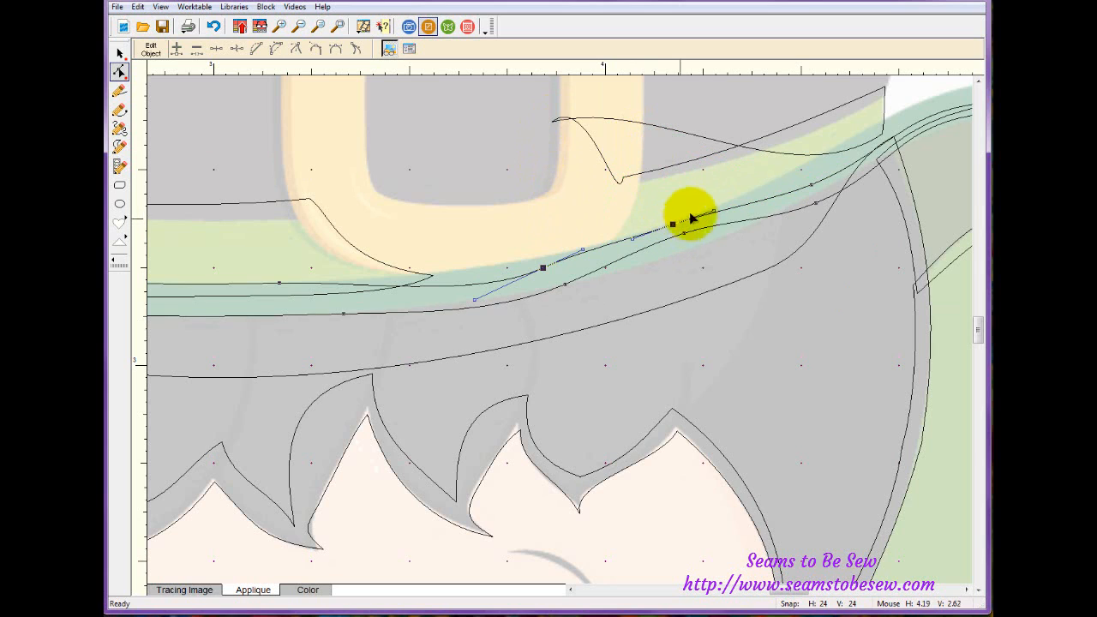
left_click(812, 187)
left_click_drag(812, 187, 802, 167)
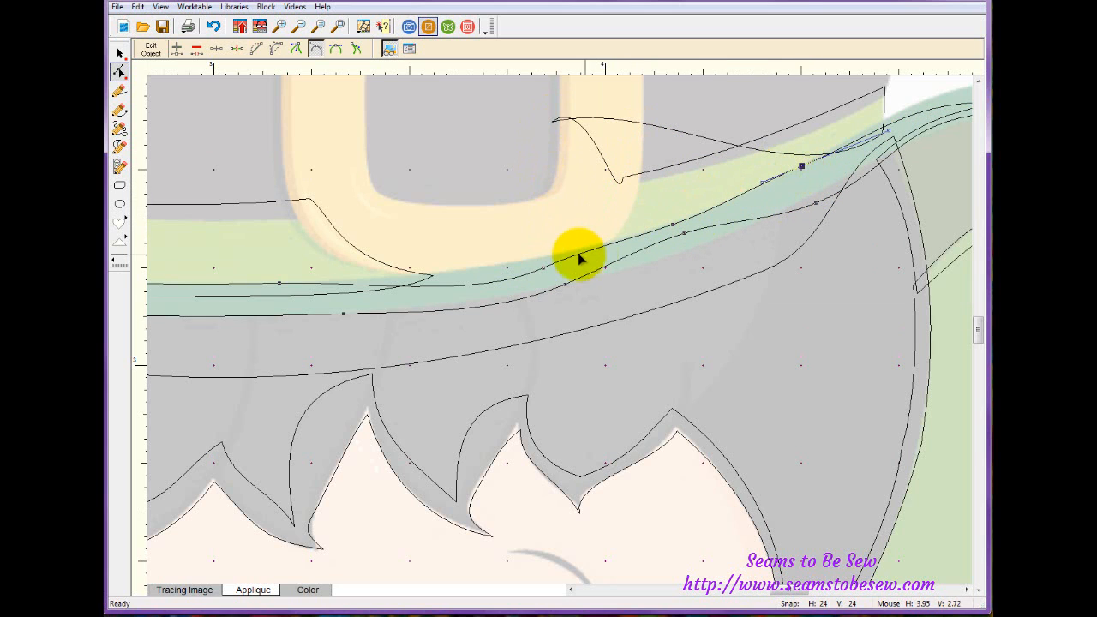
left_click(544, 263)
left_click_drag(543, 269, 536, 258)
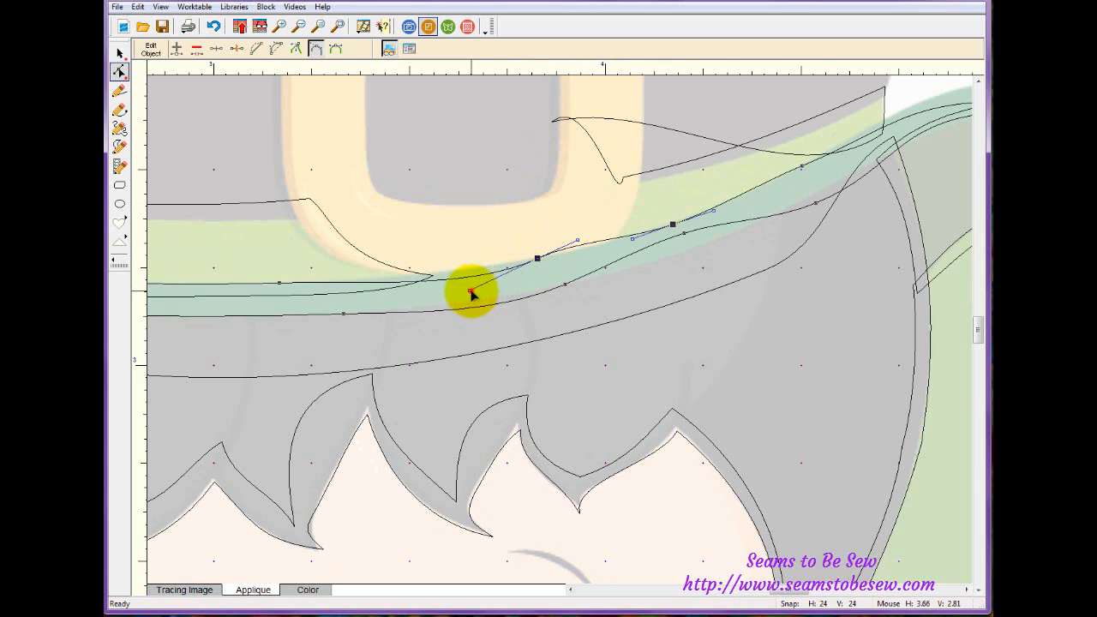
left_click_drag(471, 292, 468, 275)
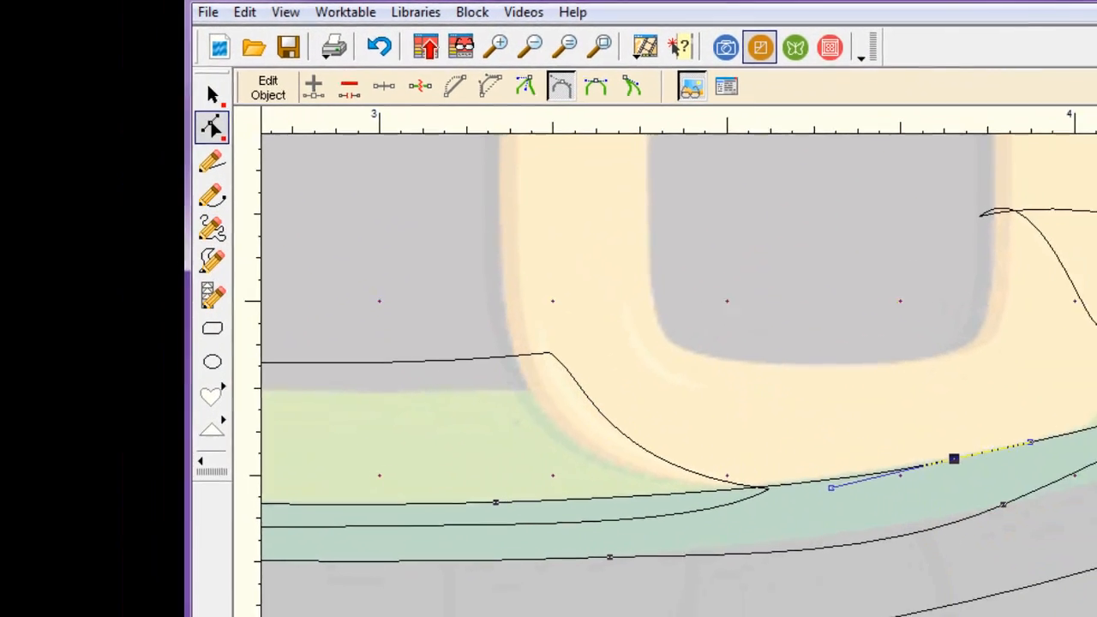
Step: Activate the stroke drawing tool and set its Min Width to 0.000 and Boldness to 1.000
left_click_drag(789, 590, 814, 589)
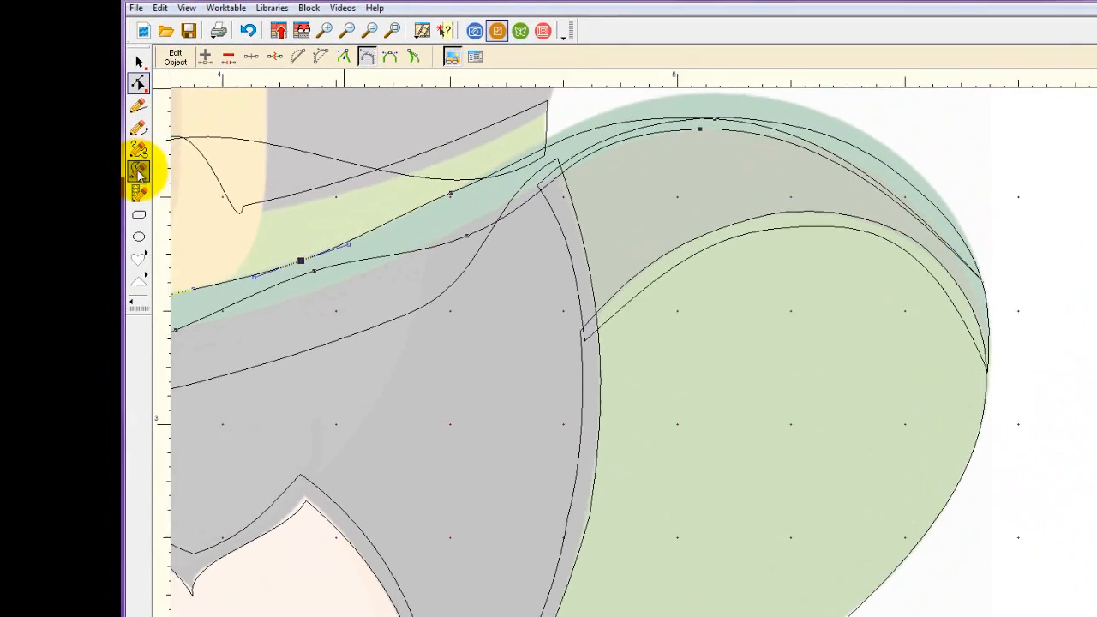
left_click(119, 147)
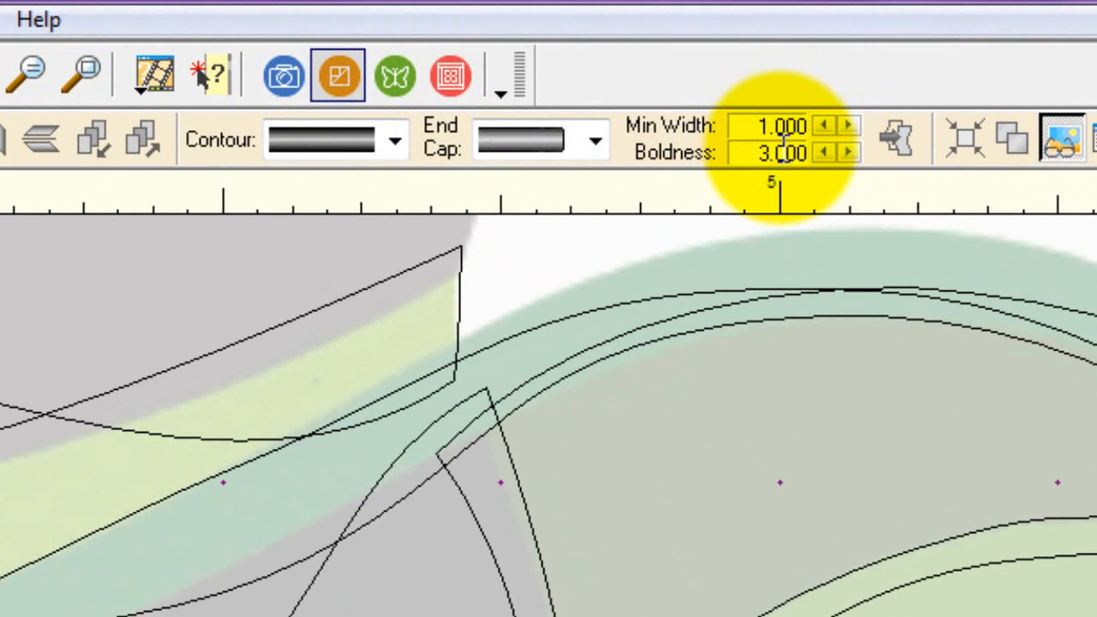
left_click(390, 146)
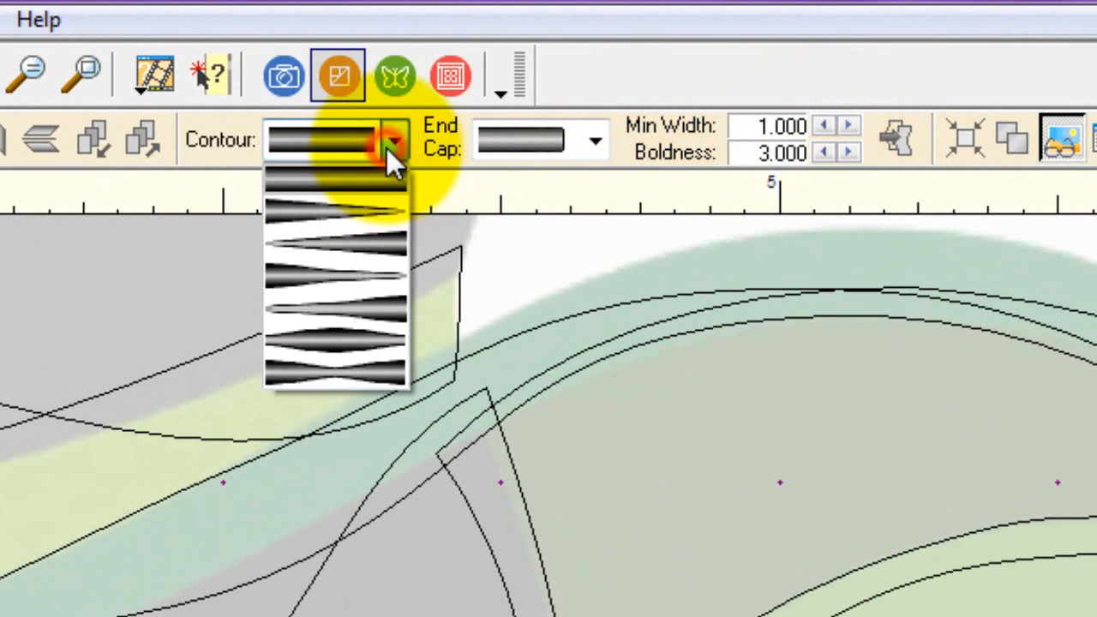
left_click(814, 126)
left_click(818, 126)
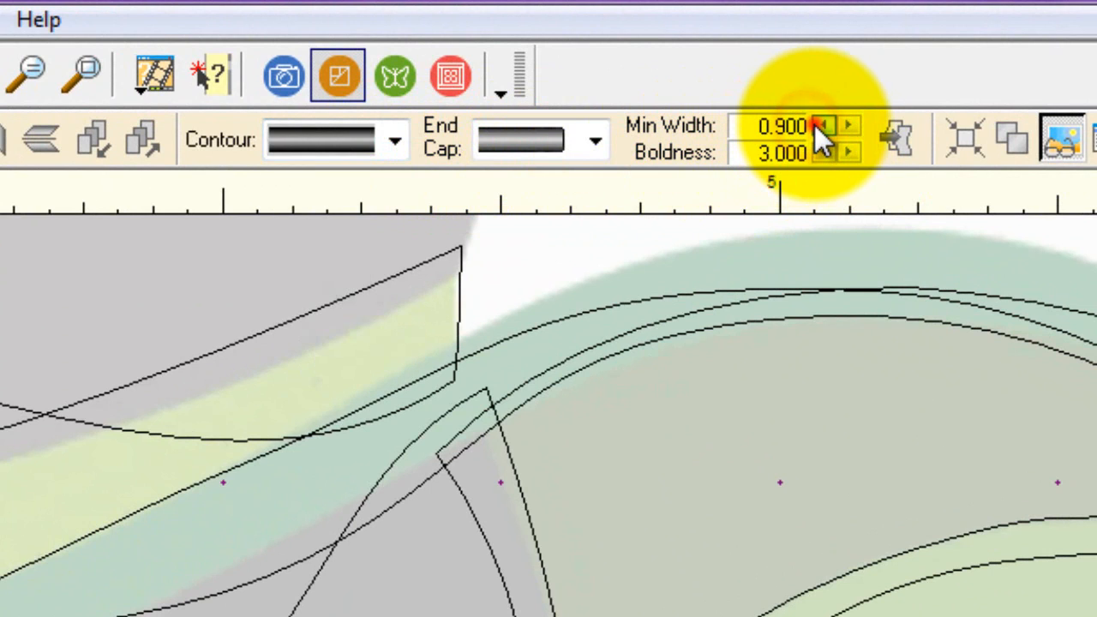
left_click(819, 126)
left_click(818, 126)
left_click(819, 126)
left_click(818, 126)
left_click(818, 126)
left_click(821, 126)
left_click(821, 126)
left_click(821, 126)
left_click(821, 126)
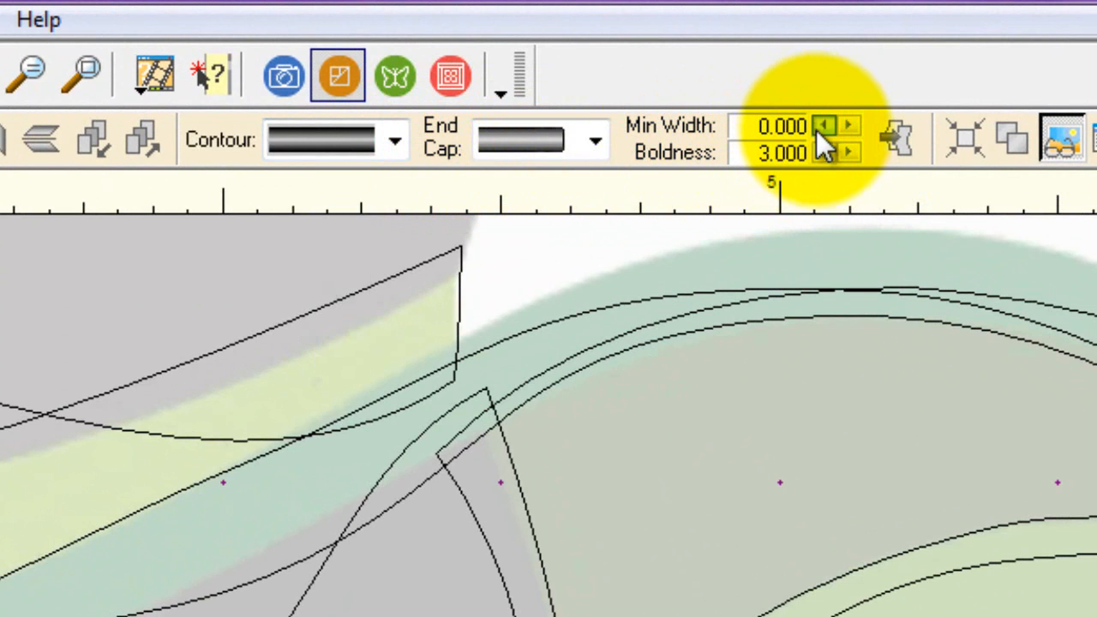
left_click(823, 153)
left_click(823, 153)
left_click_drag(825, 155, 825, 156)
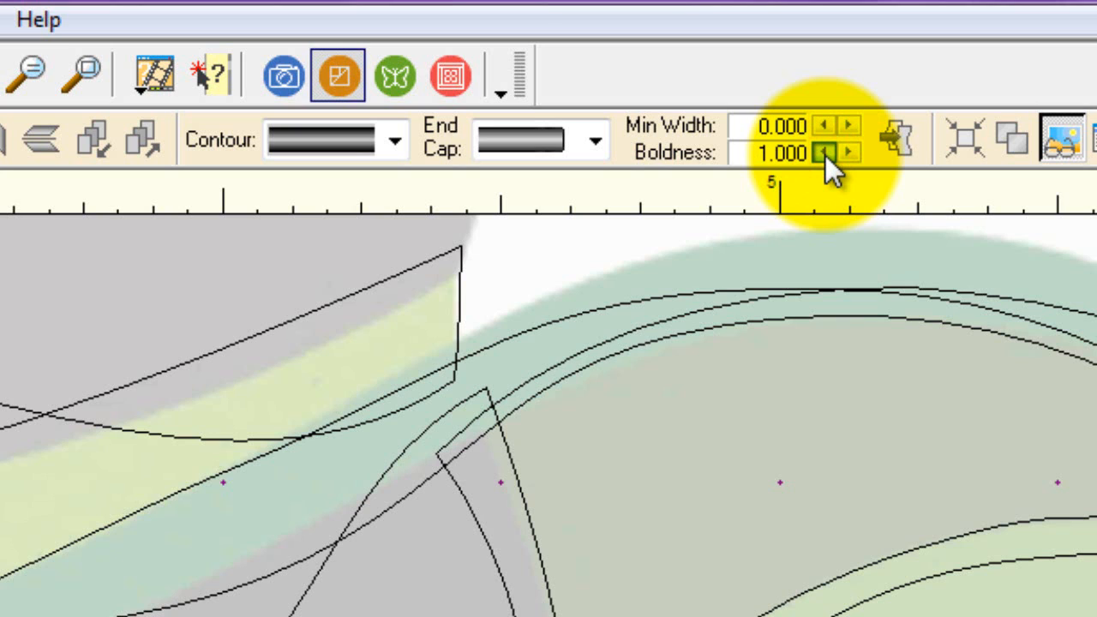
Step: Set the stroke's contour to the shape tapering at both ends and its end cap to the tapered style
left_click(368, 140)
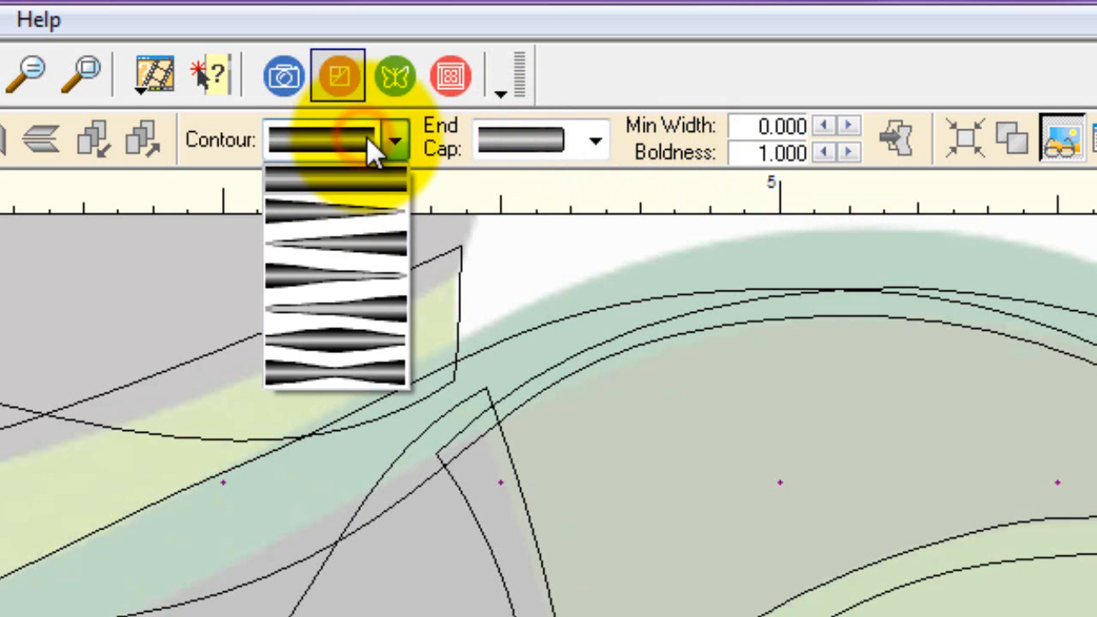
left_click(366, 342)
left_click(588, 142)
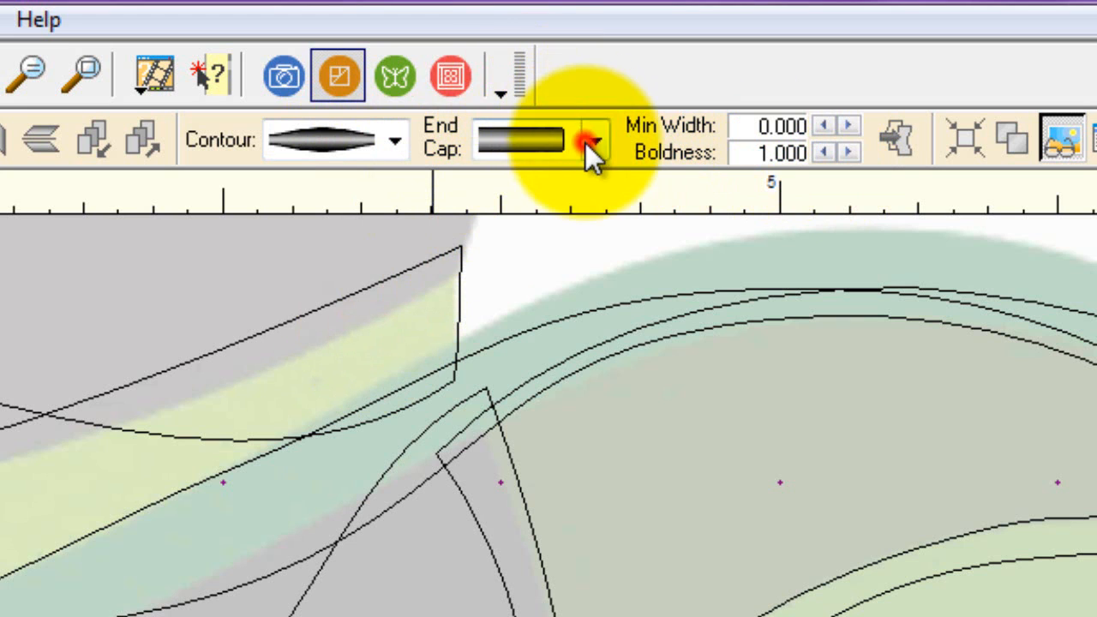
left_click(563, 245)
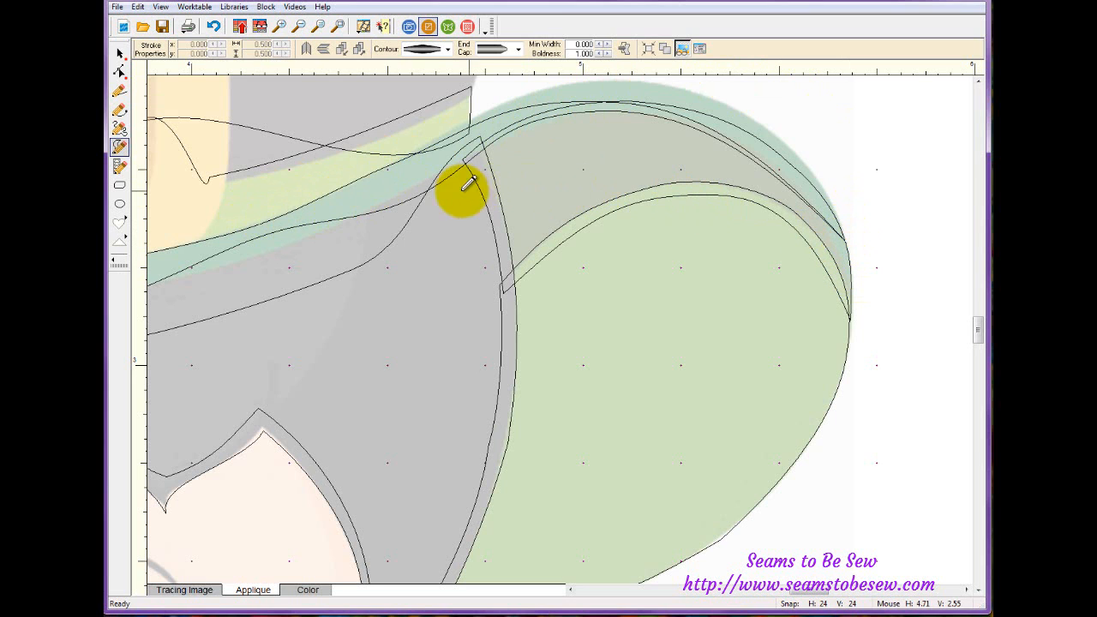
Step: Return to node editing and lower the brim's lower-edge node right of the buckle onto the traced edge, smoothing the adjoining curve
scroll(796, 593, "left", 5)
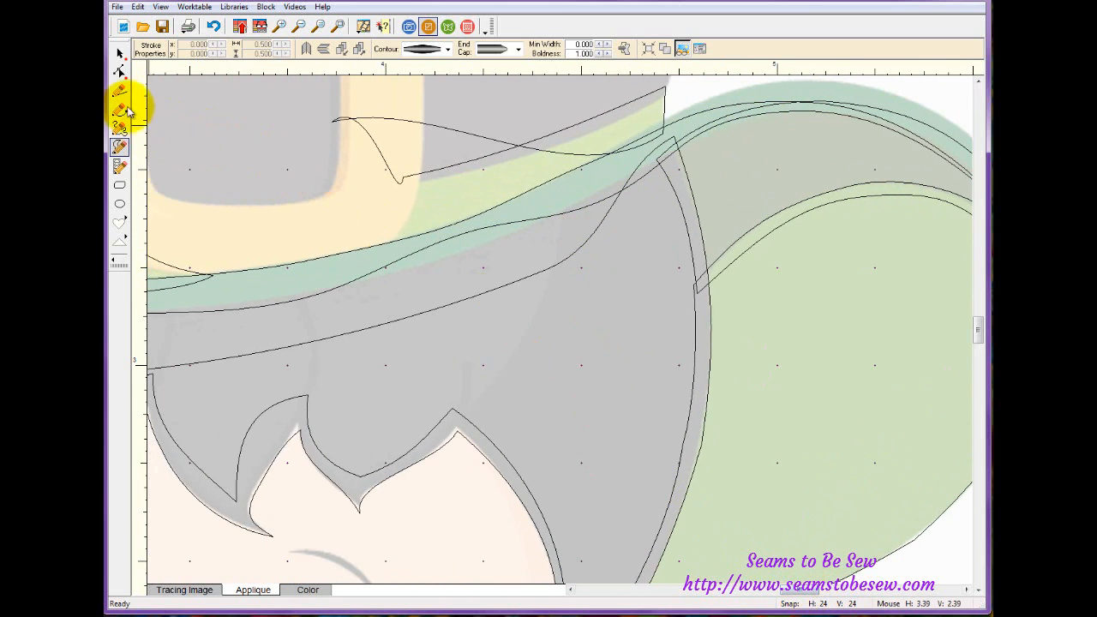
left_click(119, 72)
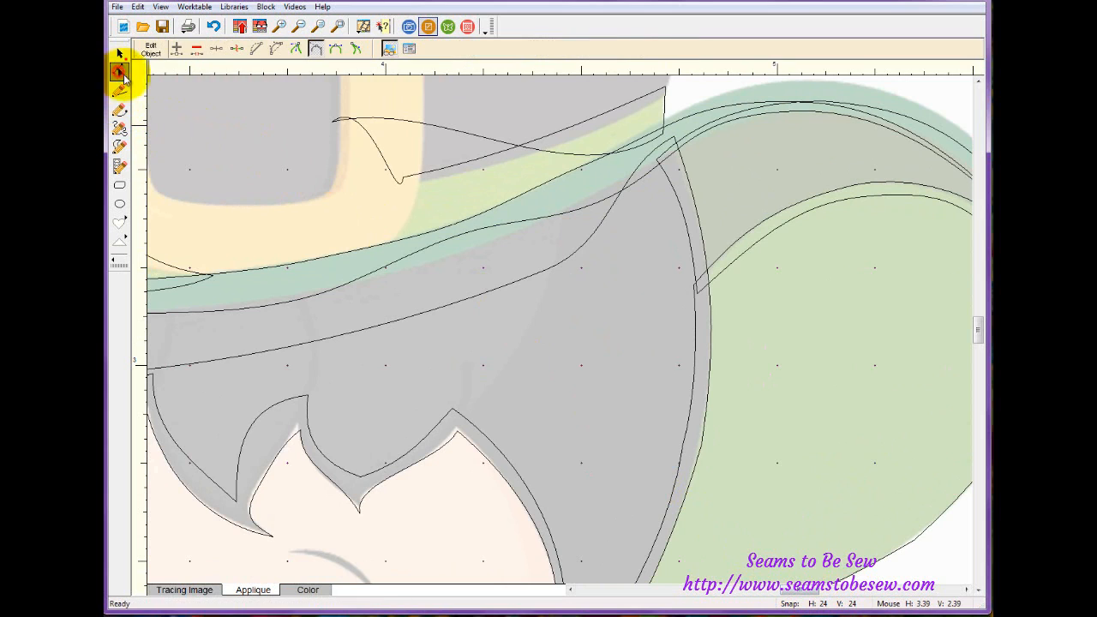
left_click(445, 217)
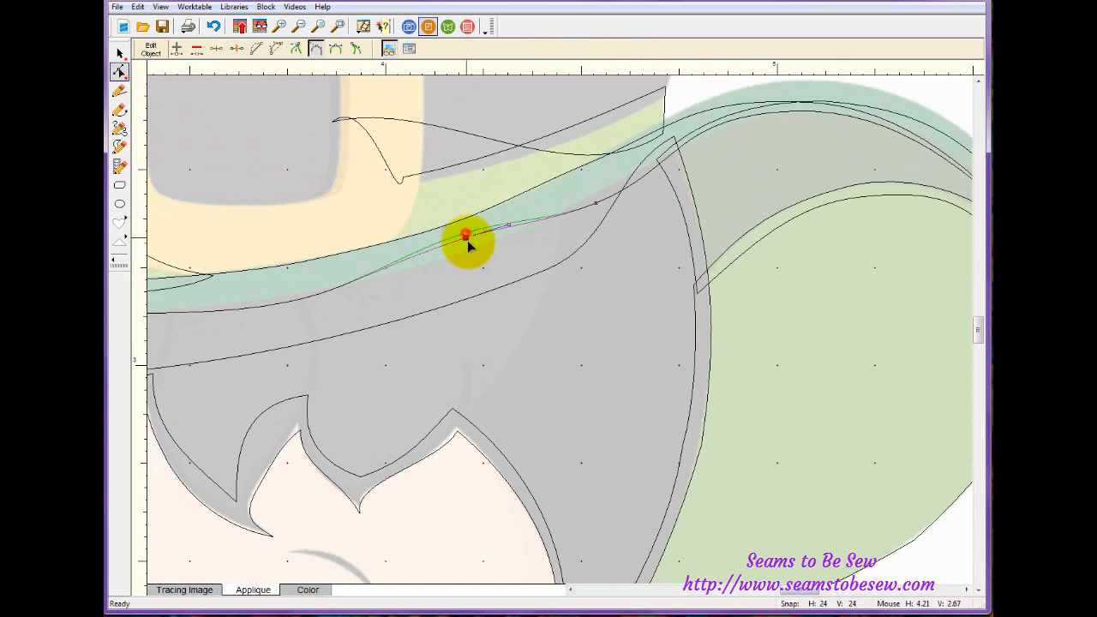
left_click(470, 246)
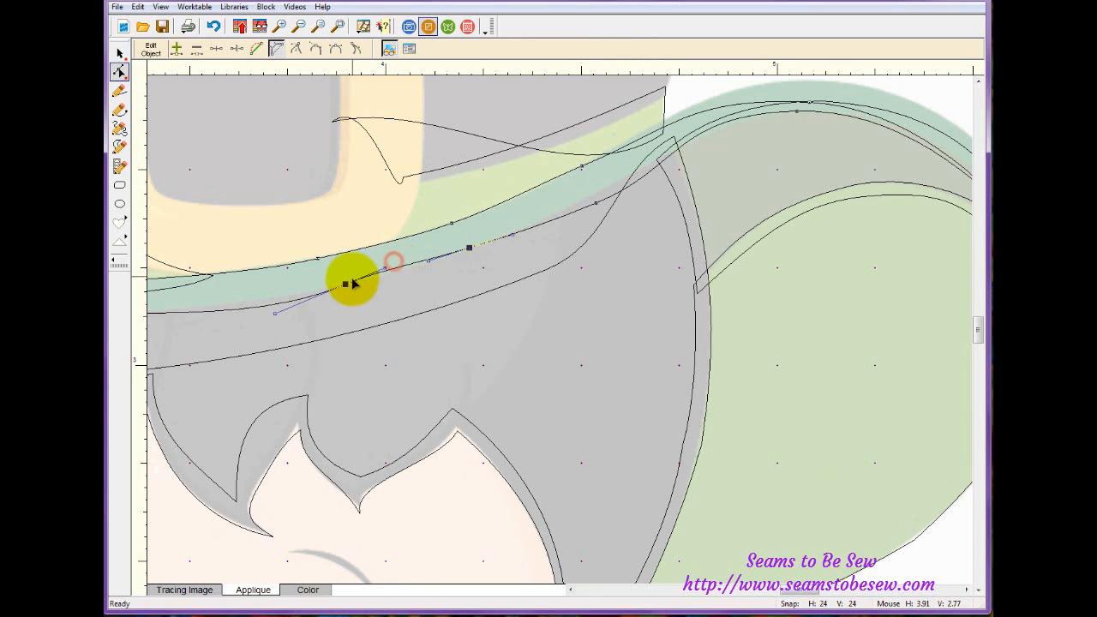
left_click(383, 273)
left_click_drag(384, 273, 384, 272)
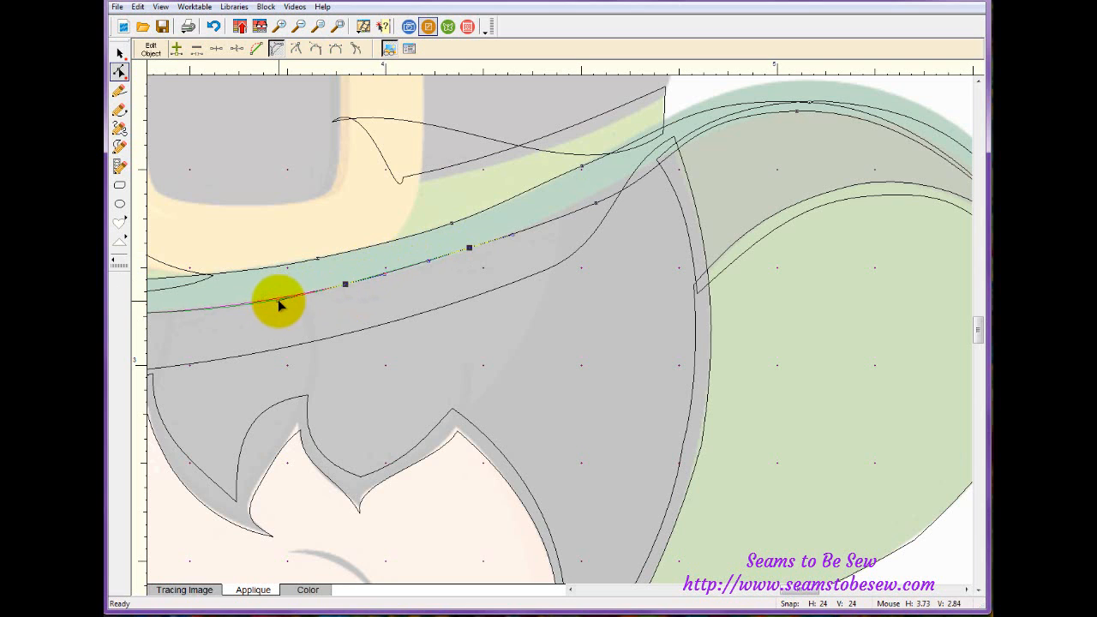
left_click_drag(279, 305, 278, 301)
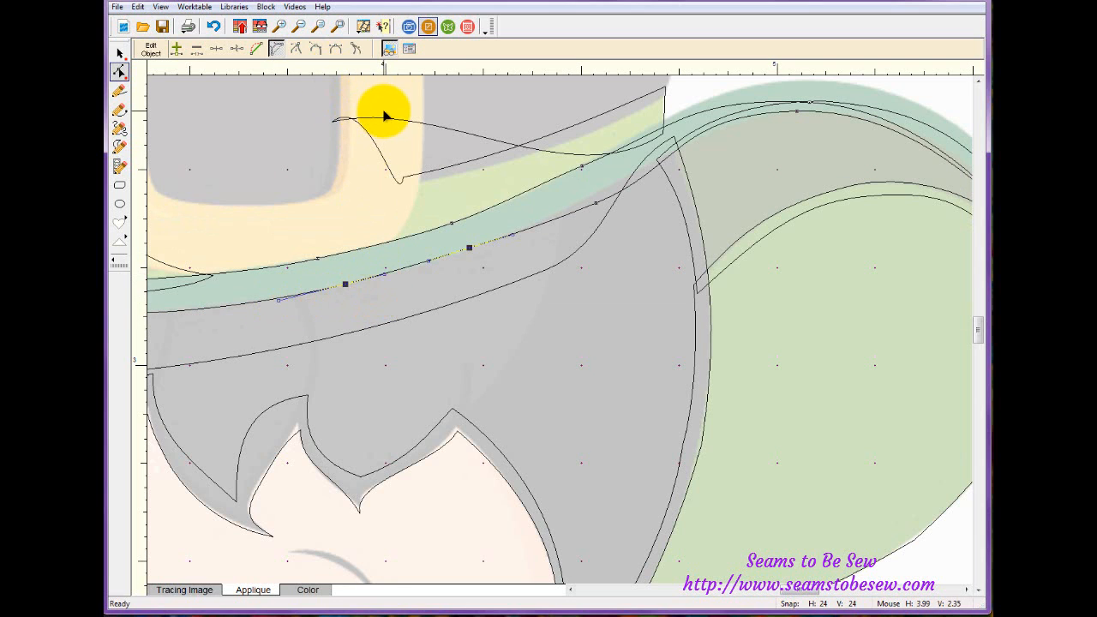
Step: Place the right green strip's lower corners inside the brim band and nudge its upper corner at the buckle toward the traced strip
left_click_drag(333, 119, 362, 259)
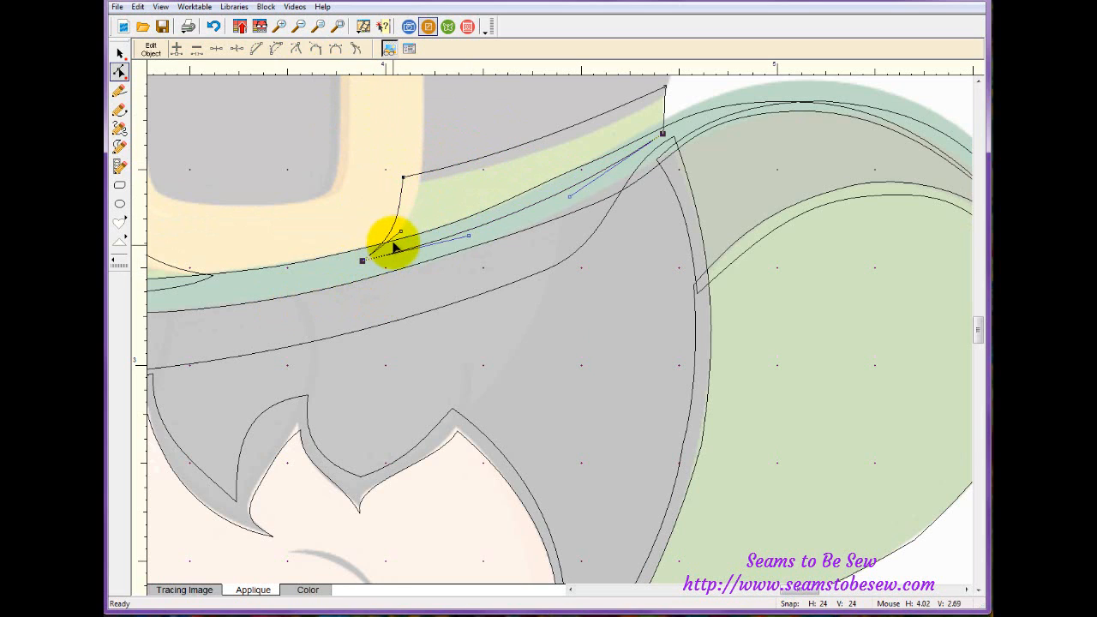
left_click(408, 175)
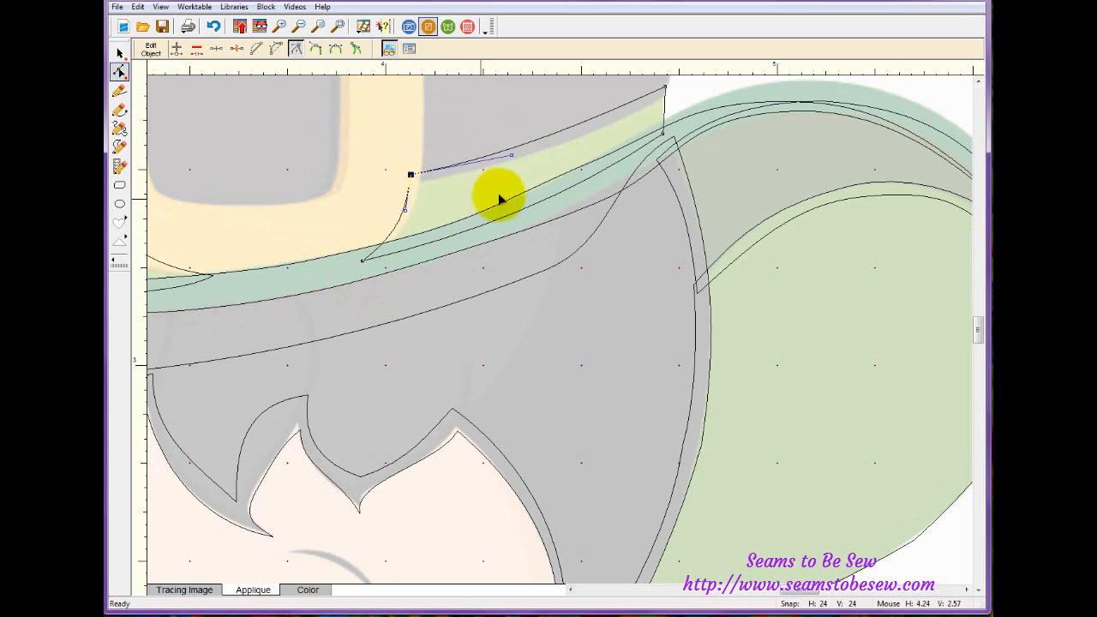
left_click_drag(664, 135, 663, 138)
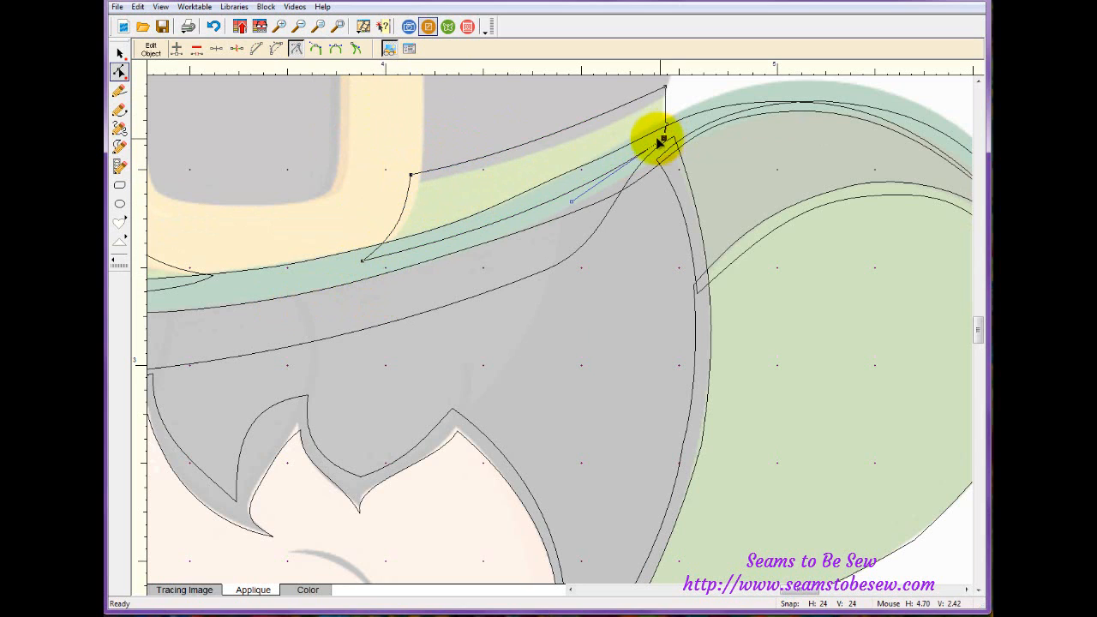
Step: Fine-tune the brim's upper-edge node and curve below the right green strip to follow the traced edge
left_click(558, 177)
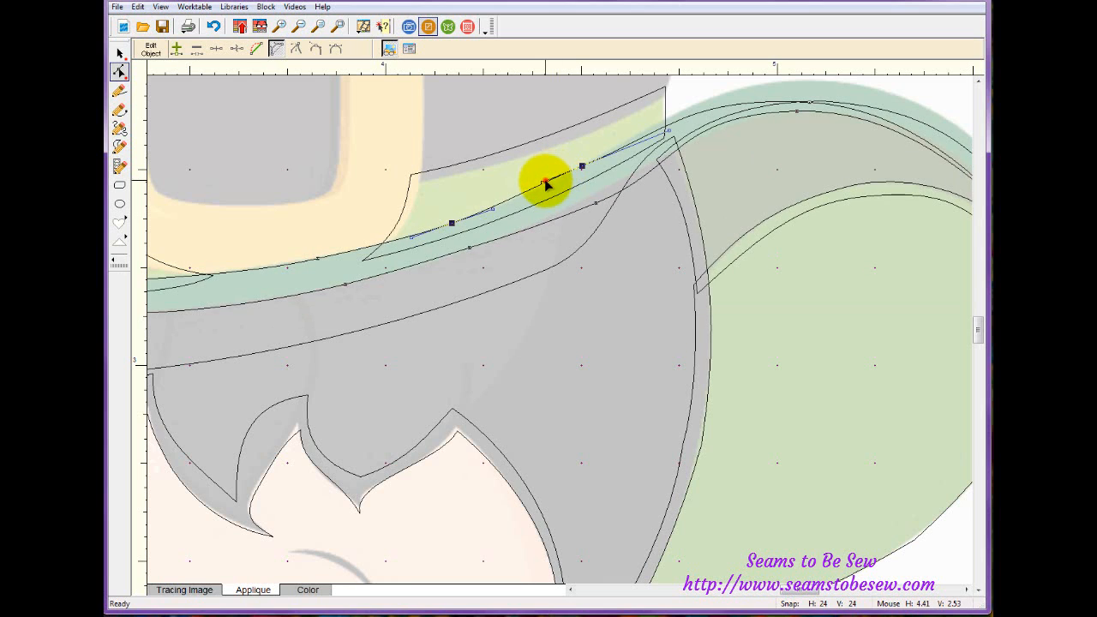
left_click_drag(545, 183, 545, 182)
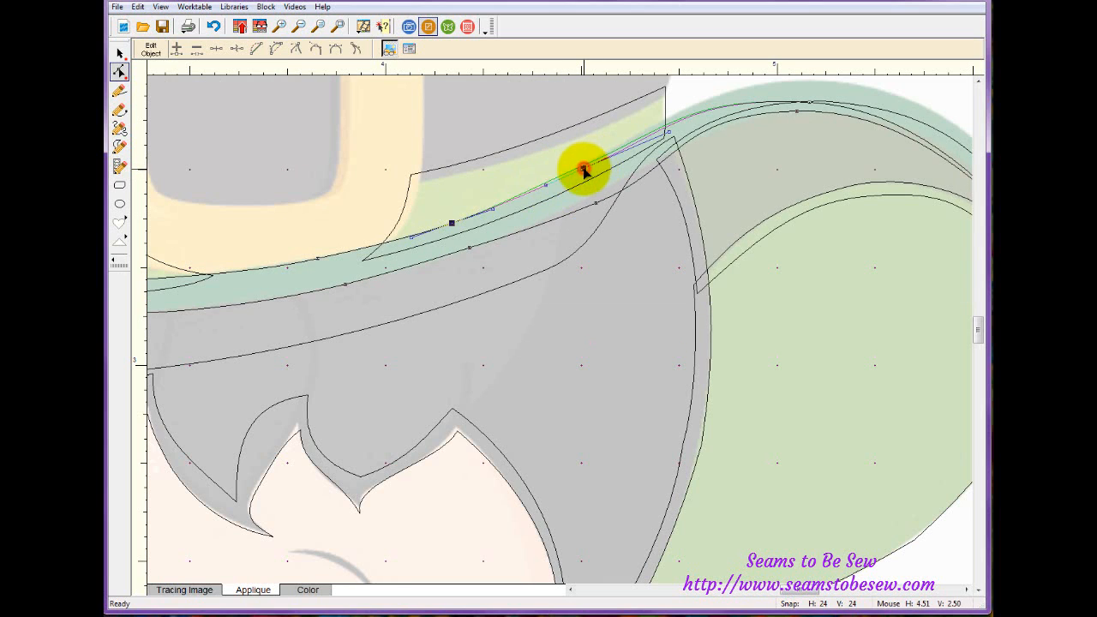
left_click(583, 169)
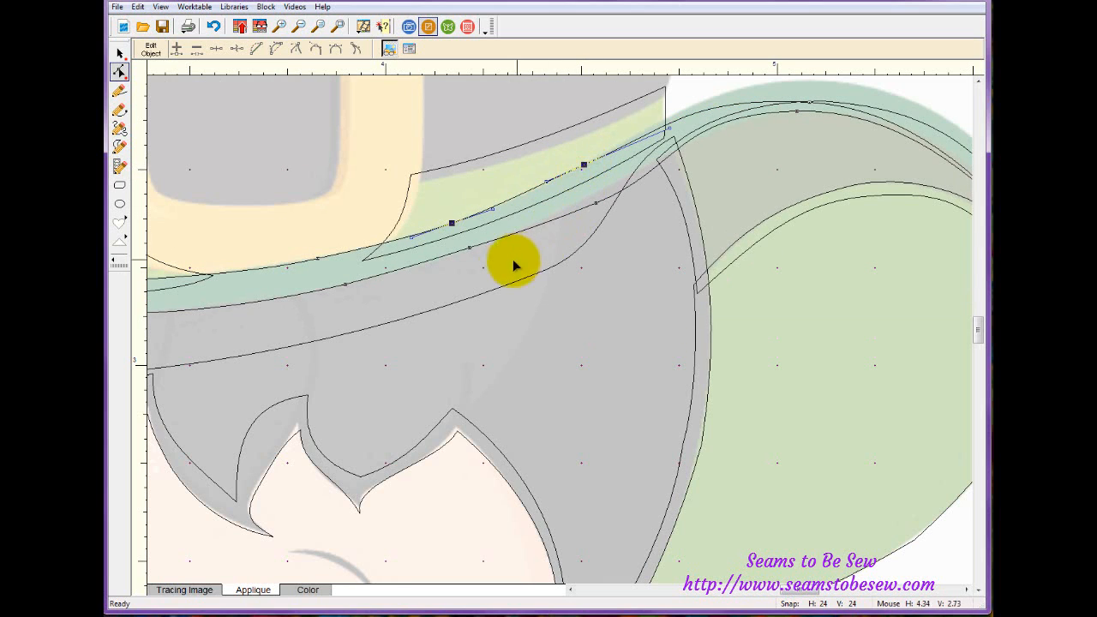
Step: Raise the hair outline's two top nodes into the brim band and adjust their curve handles to run parallel to the brim
left_click(492, 294)
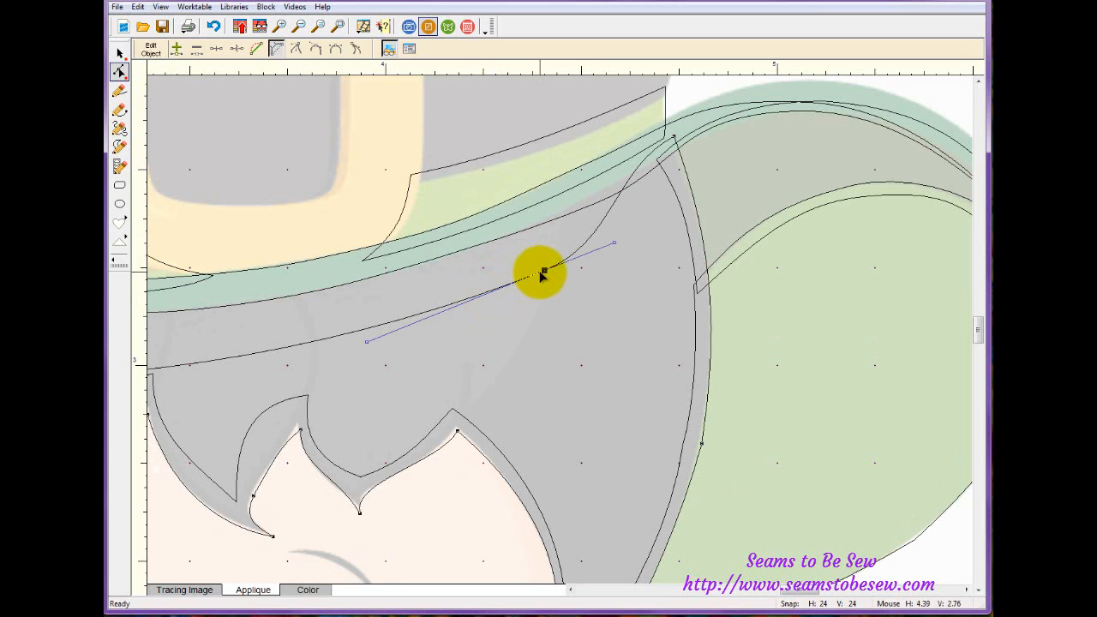
left_click_drag(540, 273, 502, 220)
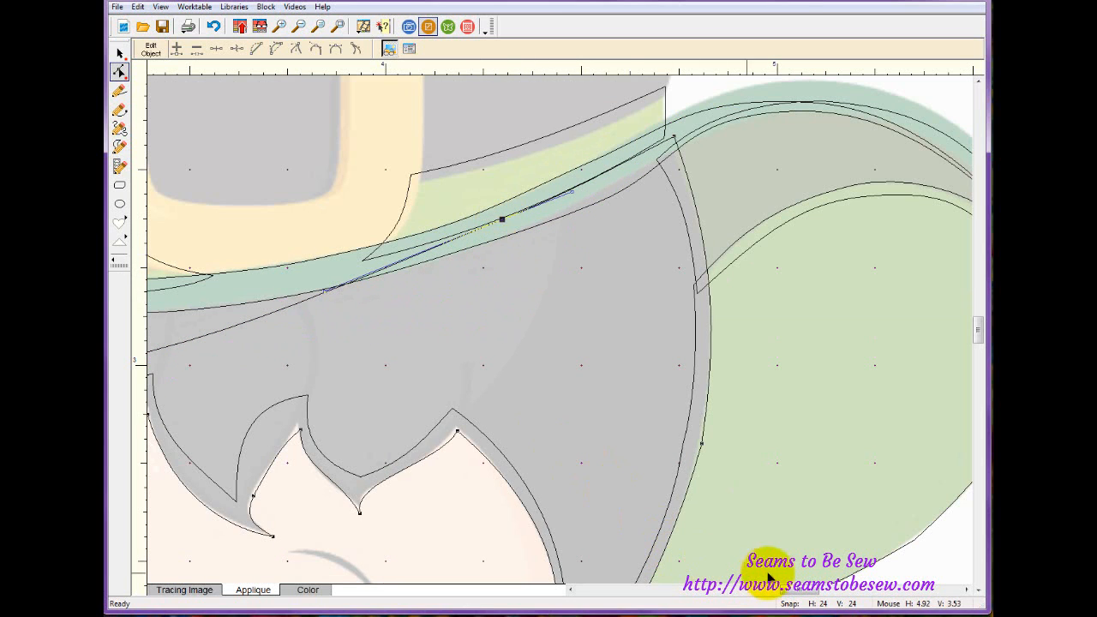
left_click_drag(814, 590, 776, 589)
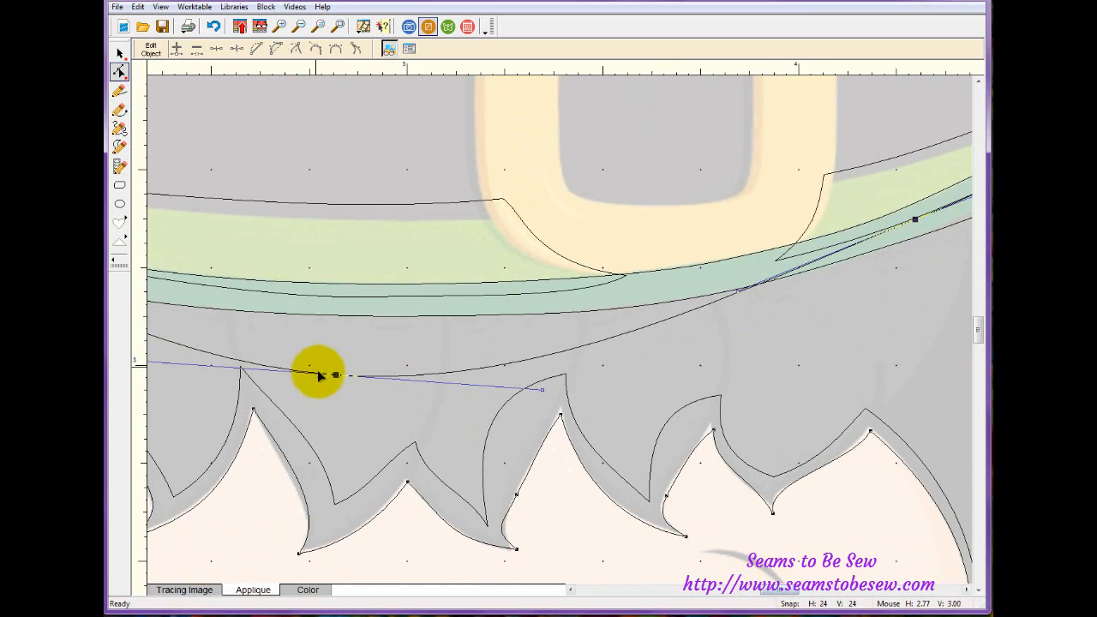
left_click_drag(334, 374, 347, 303)
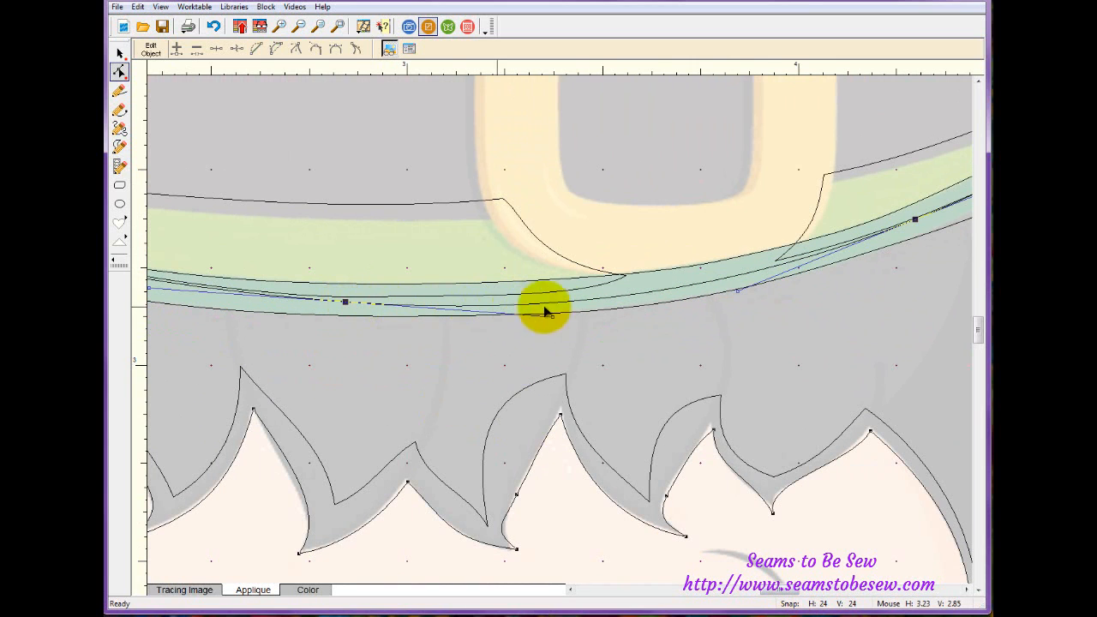
left_click_drag(738, 294, 739, 286)
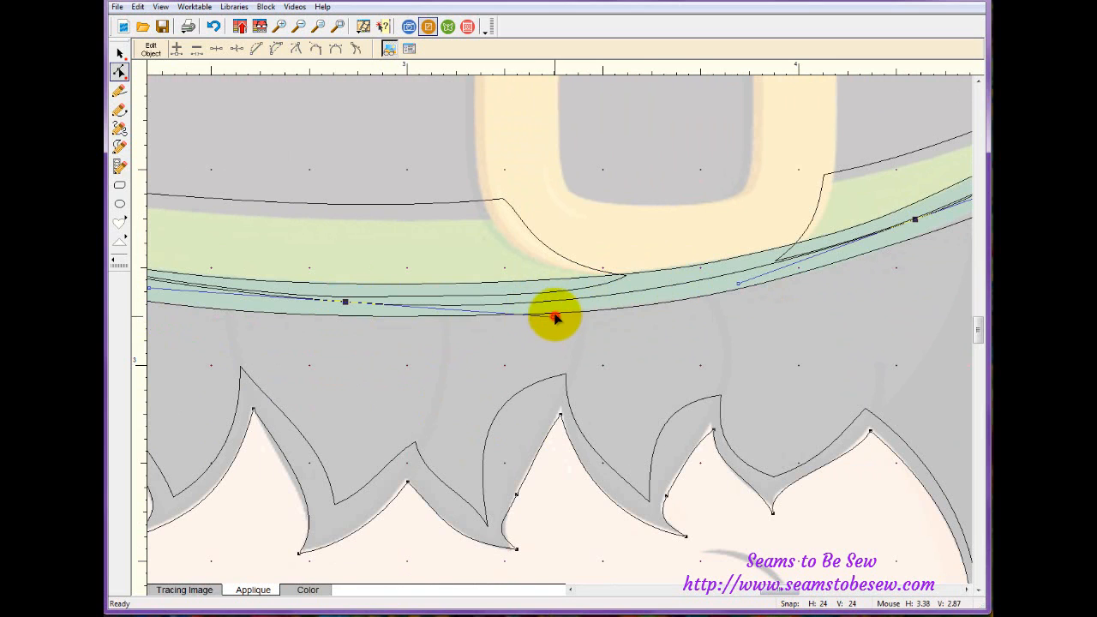
left_click_drag(554, 317, 555, 310)
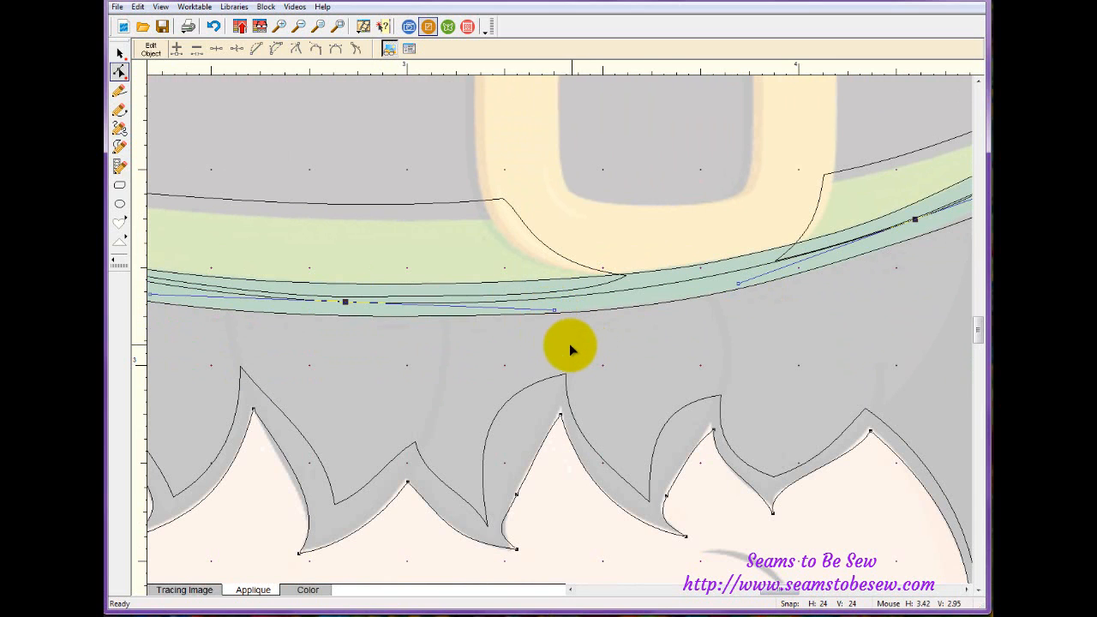
left_click(570, 346)
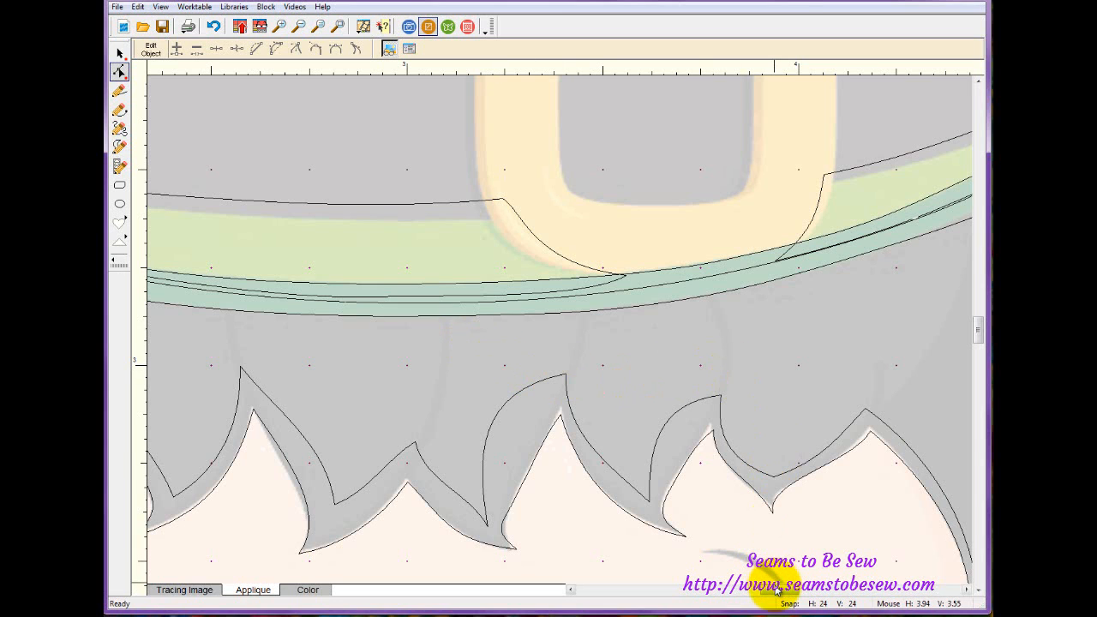
left_click_drag(776, 591, 793, 590)
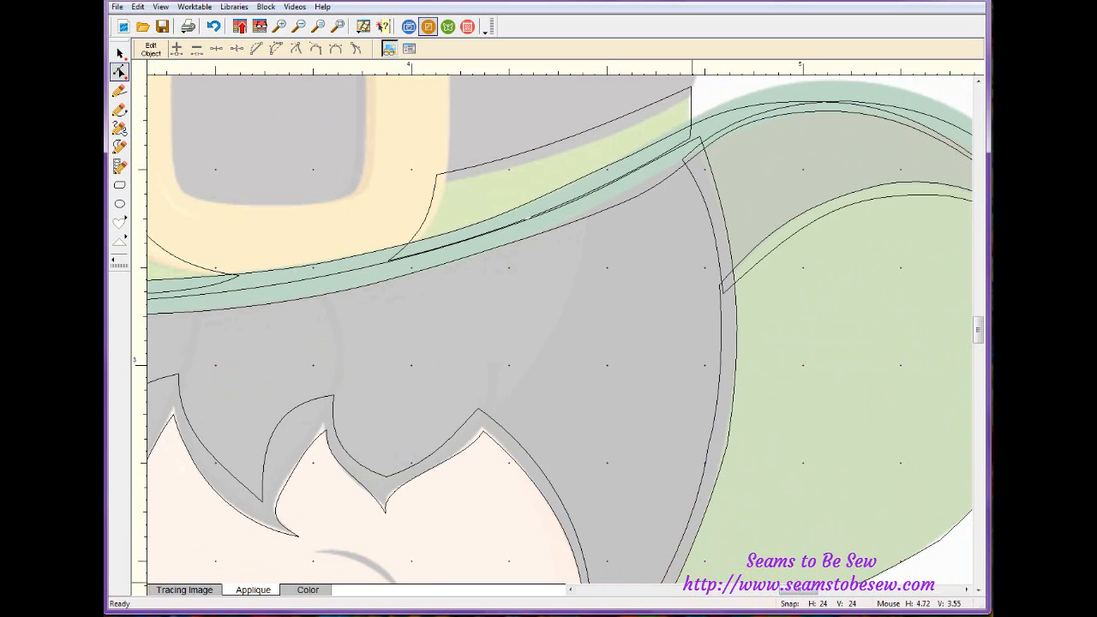
left_click(905, 615)
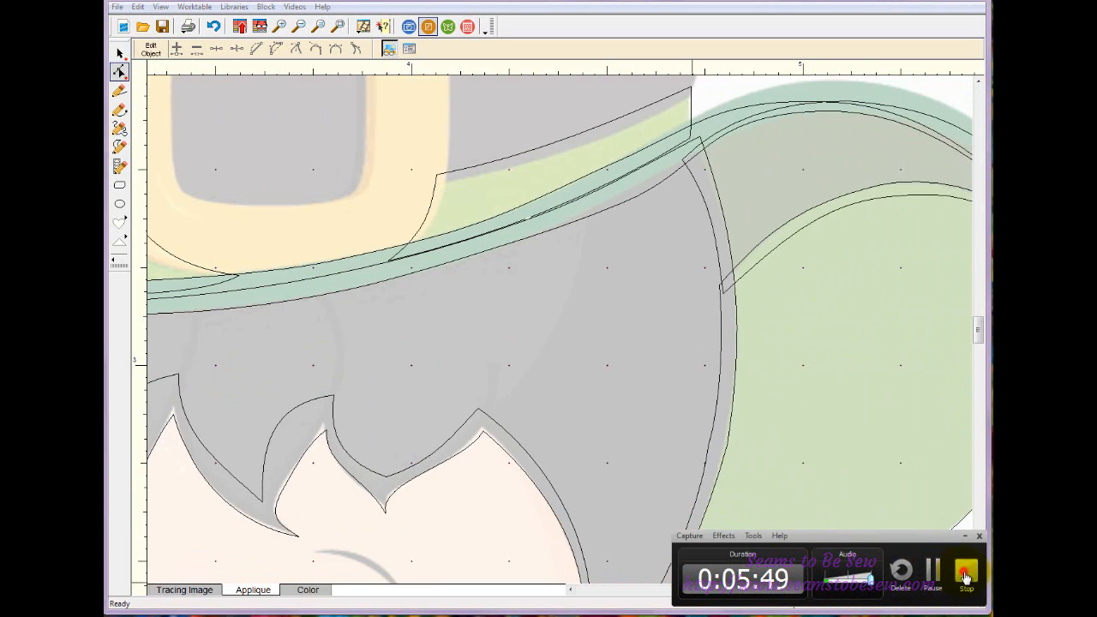